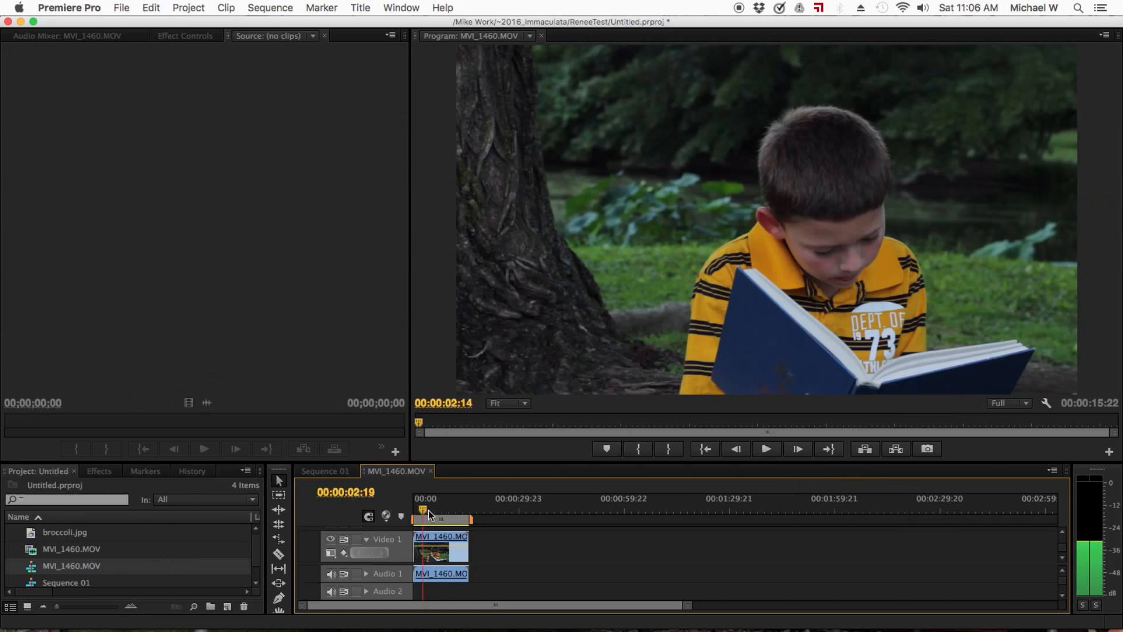
Trim the start of the MVI_1460.MOV clip to 00:00:04:14 and ripple delete the gap left before it
{"action": "left_click_drag", "start_coordinate": [429, 511], "coordinate": [433, 512]}
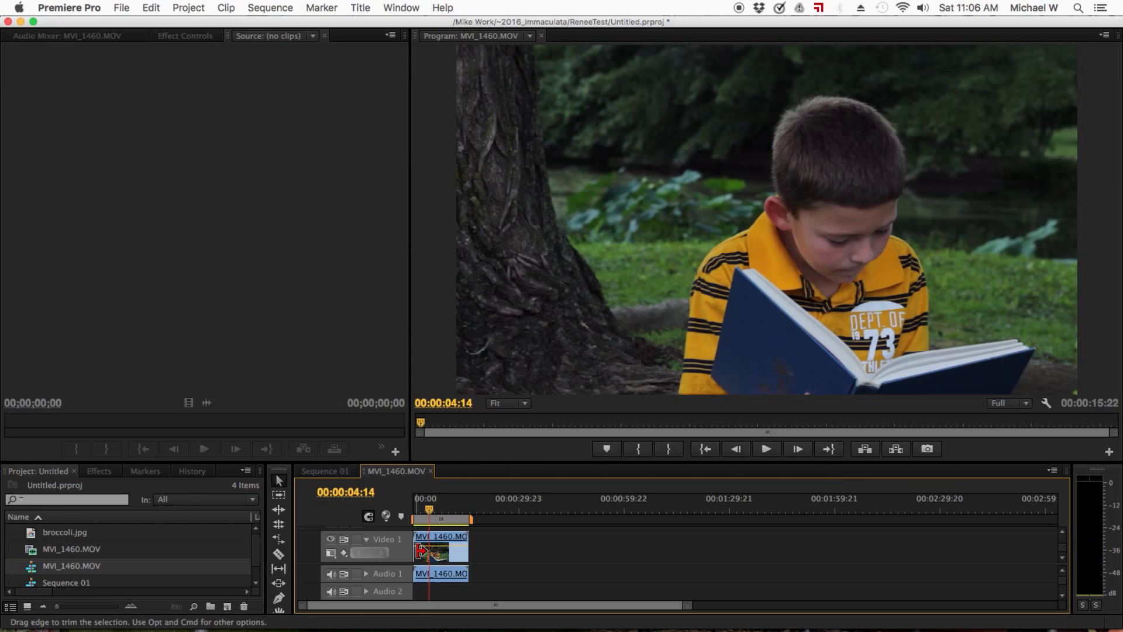
{"action": "left_click_drag", "start_coordinate": [434, 552], "coordinate": [431, 551]}
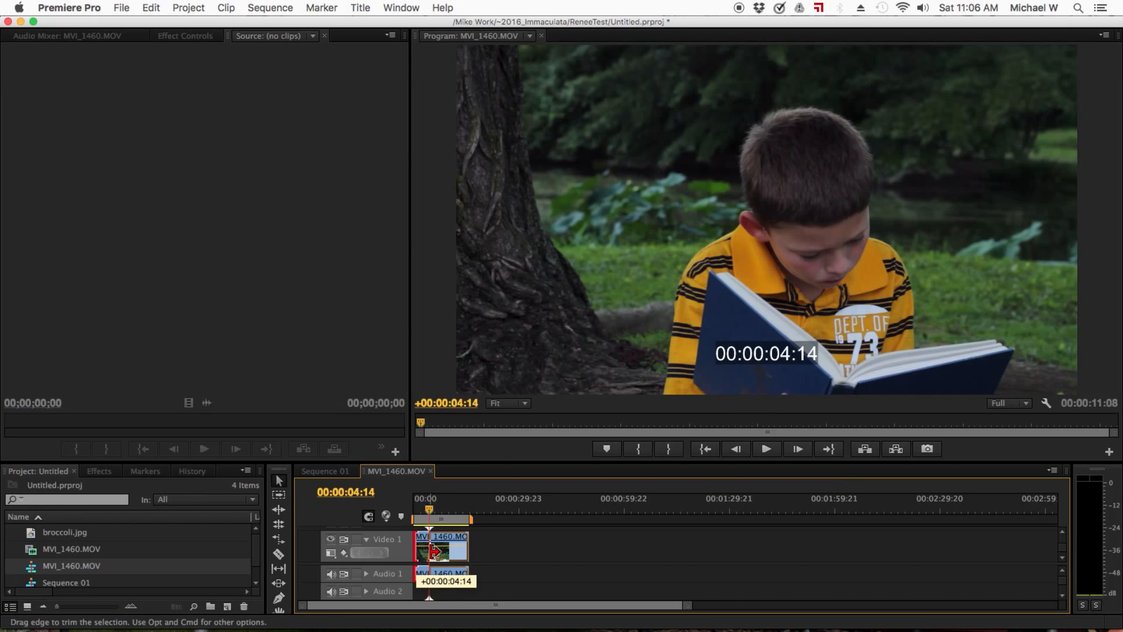
{"action": "key", "text": "space"}
{"action": "left_click_drag", "start_coordinate": [439, 509], "coordinate": [459, 508]}
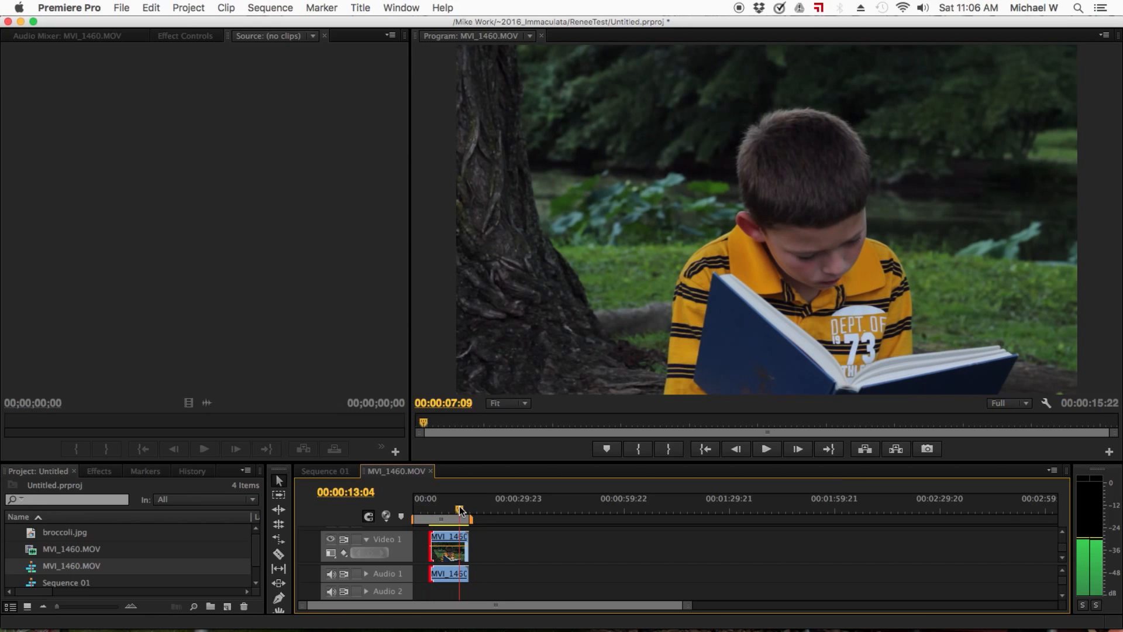
{"action": "right_click", "coordinate": [419, 547]}
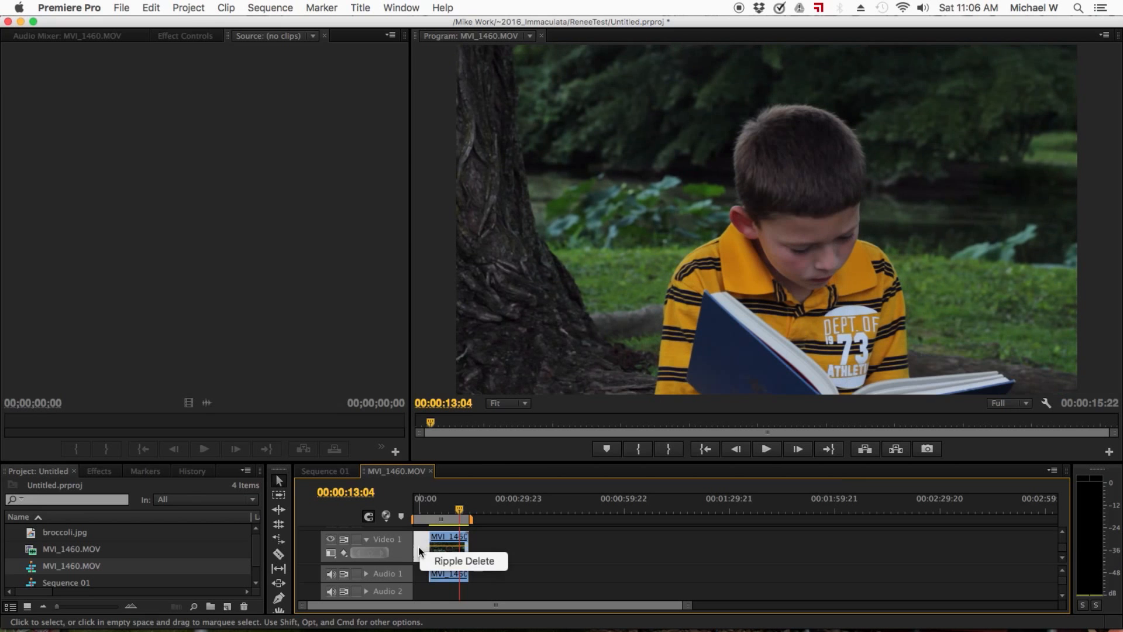
{"action": "left_click", "coordinate": [438, 557]}
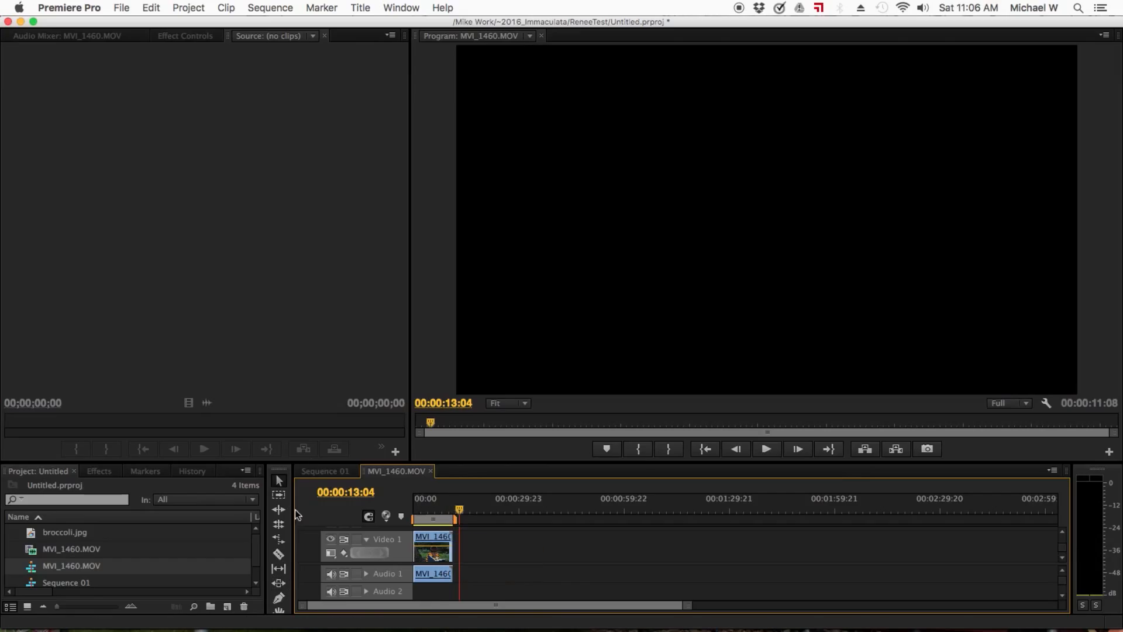
Resize the timeline panel and zoom in on the MVI_1460.MOV clip so it spans much of the timeline
{"action": "left_click", "coordinate": [34, 21]}
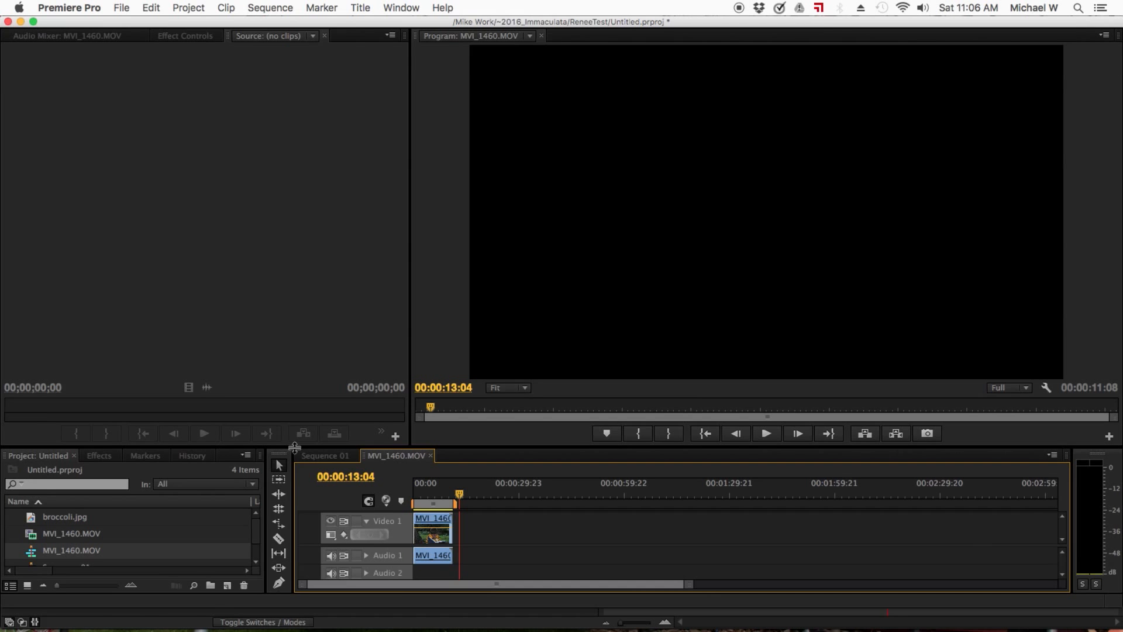
{"action": "left_click_drag", "start_coordinate": [337, 447], "coordinate": [345, 349]}
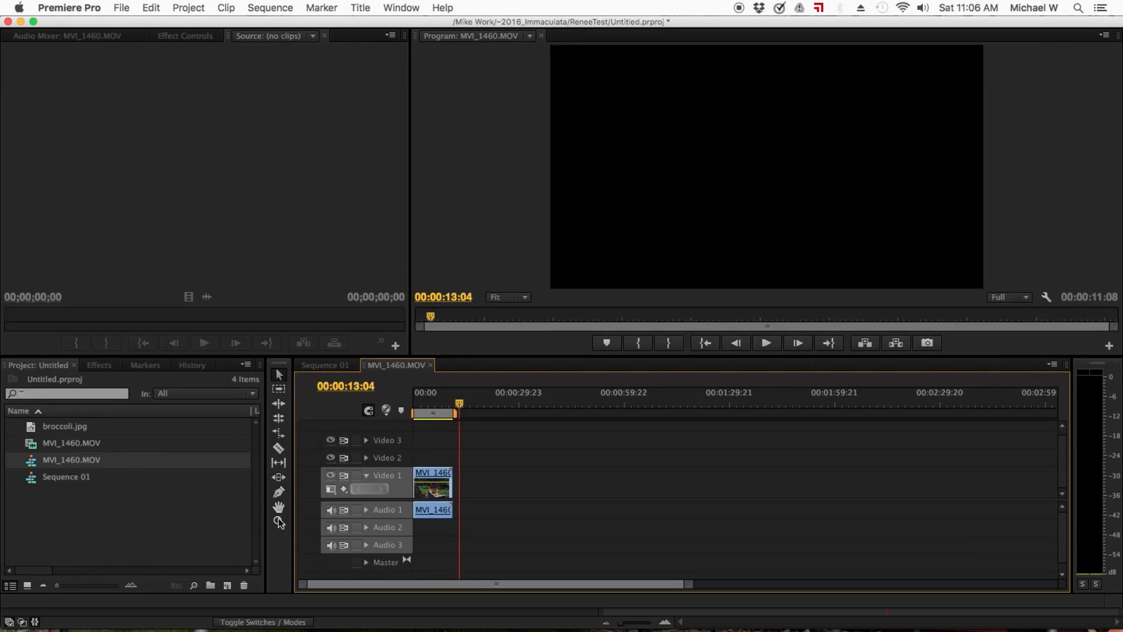
{"action": "left_click", "coordinate": [280, 512]}
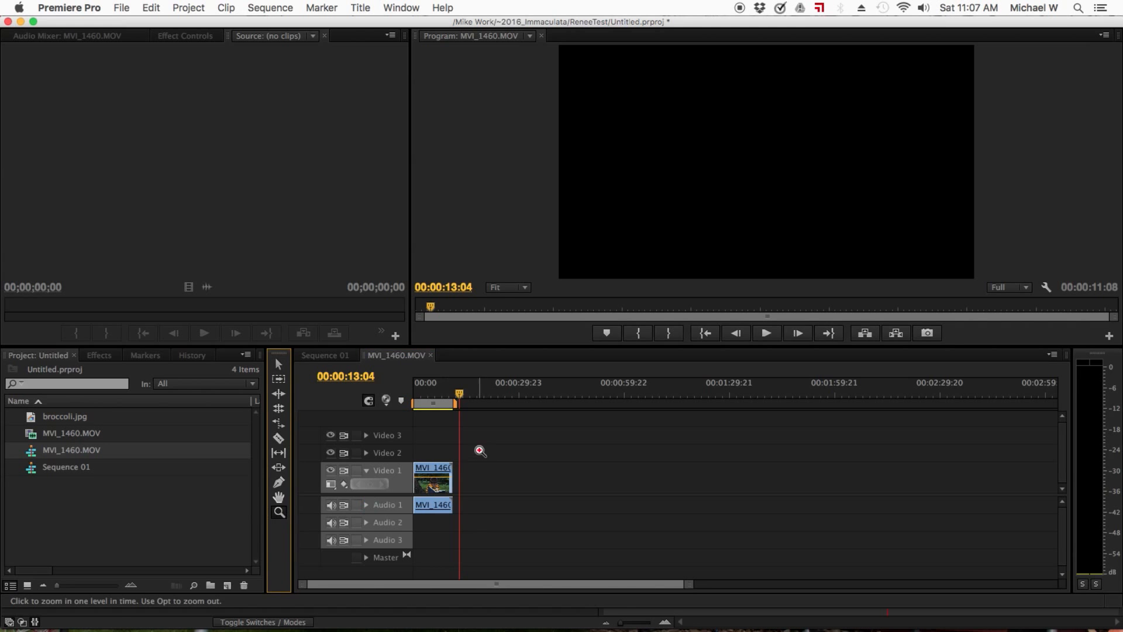
{"action": "left_click_drag", "start_coordinate": [480, 450], "coordinate": [401, 526]}
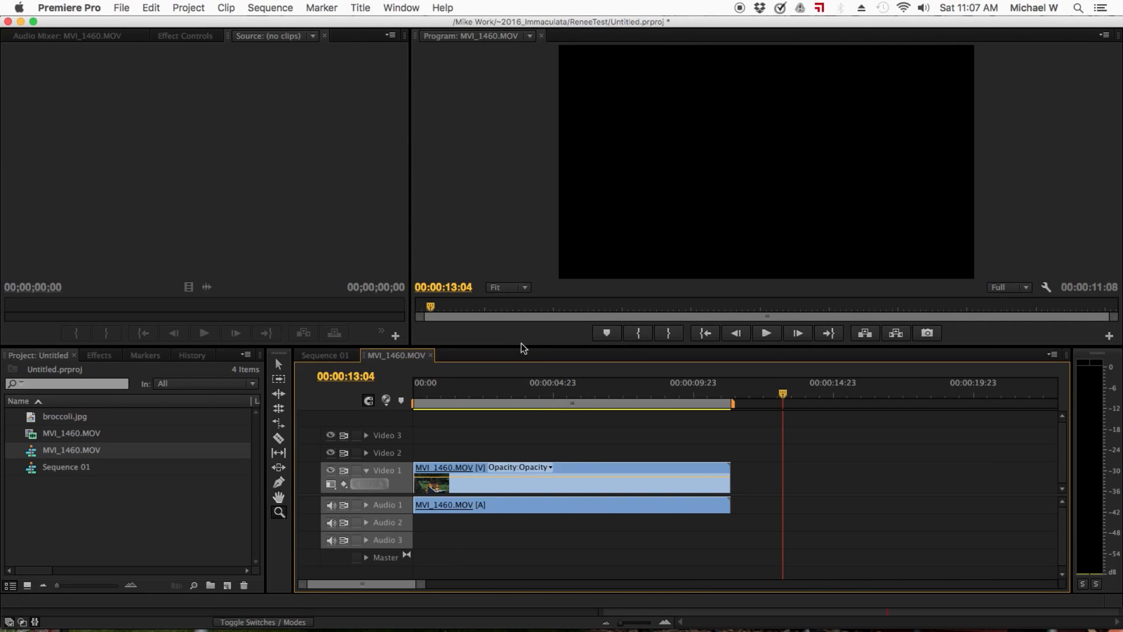
{"action": "left_click_drag", "start_coordinate": [523, 351], "coordinate": [522, 412]}
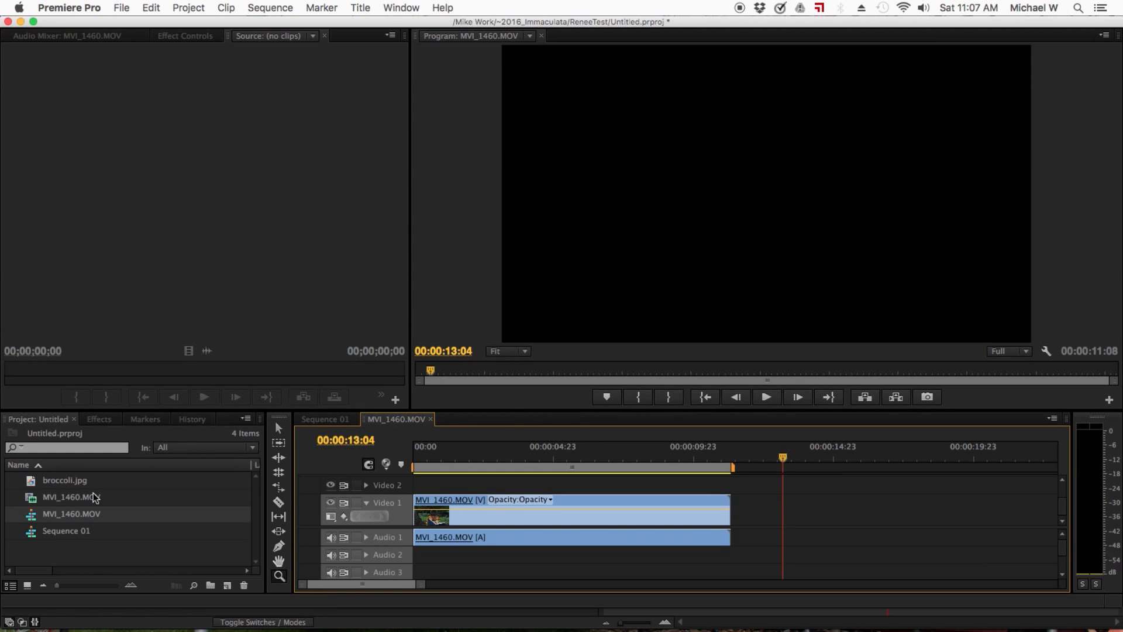
Place broccoli.jpg on Video 2 above the MVI_1460.MOV clip, starting at 00:00:01:21
{"action": "left_click", "coordinate": [54, 483]}
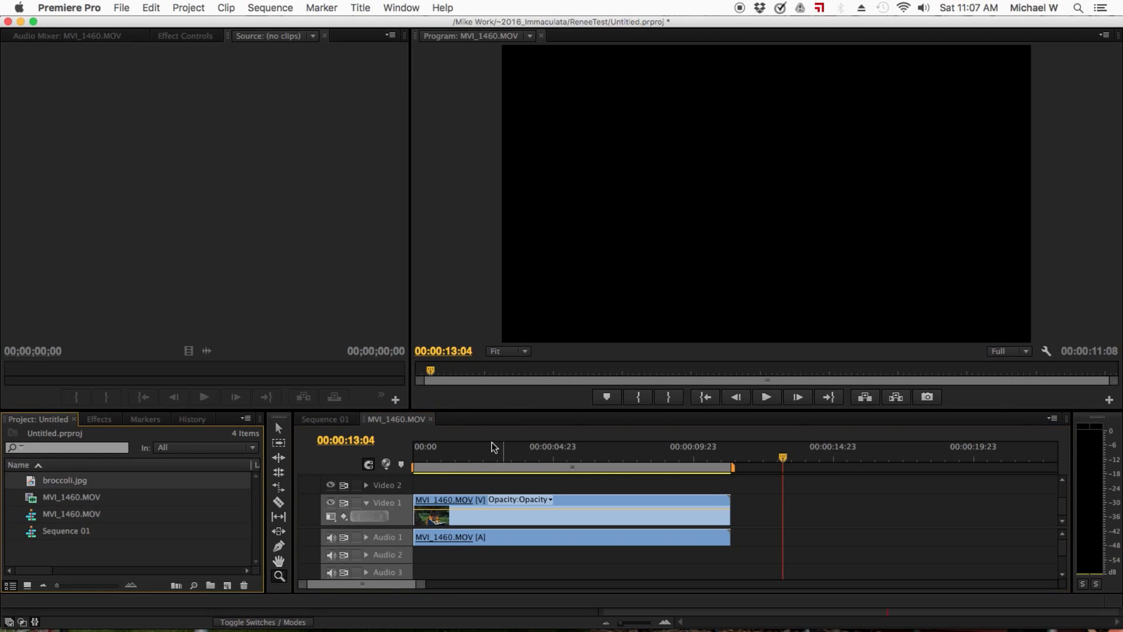
{"action": "left_click_drag", "start_coordinate": [438, 459], "coordinate": [467, 459]}
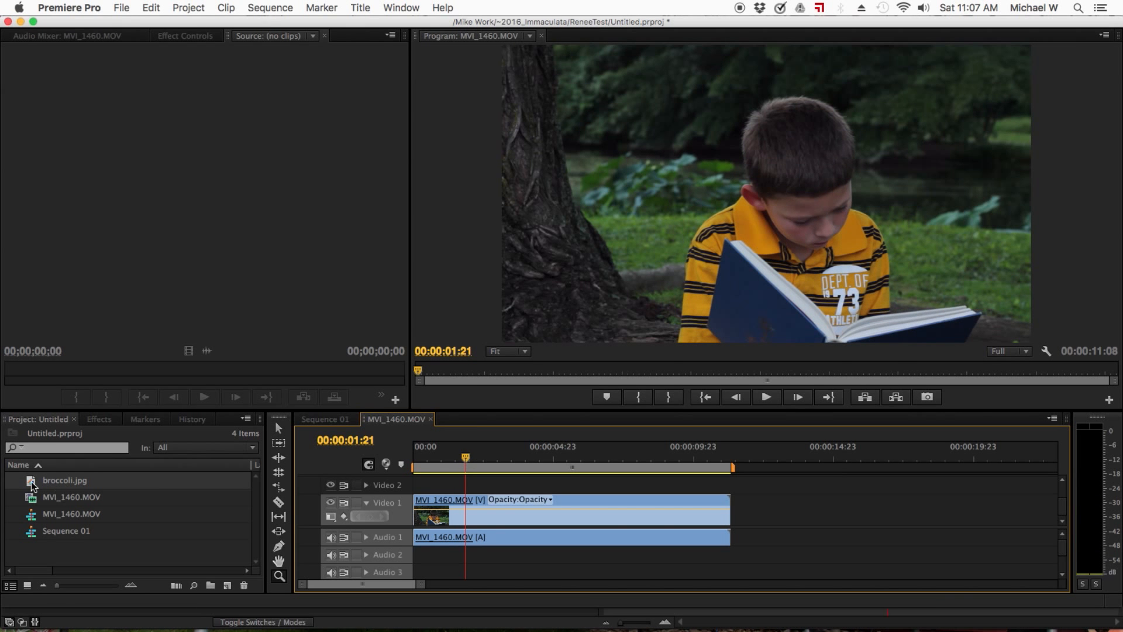
{"action": "left_click_drag", "start_coordinate": [33, 484], "coordinate": [471, 496]}
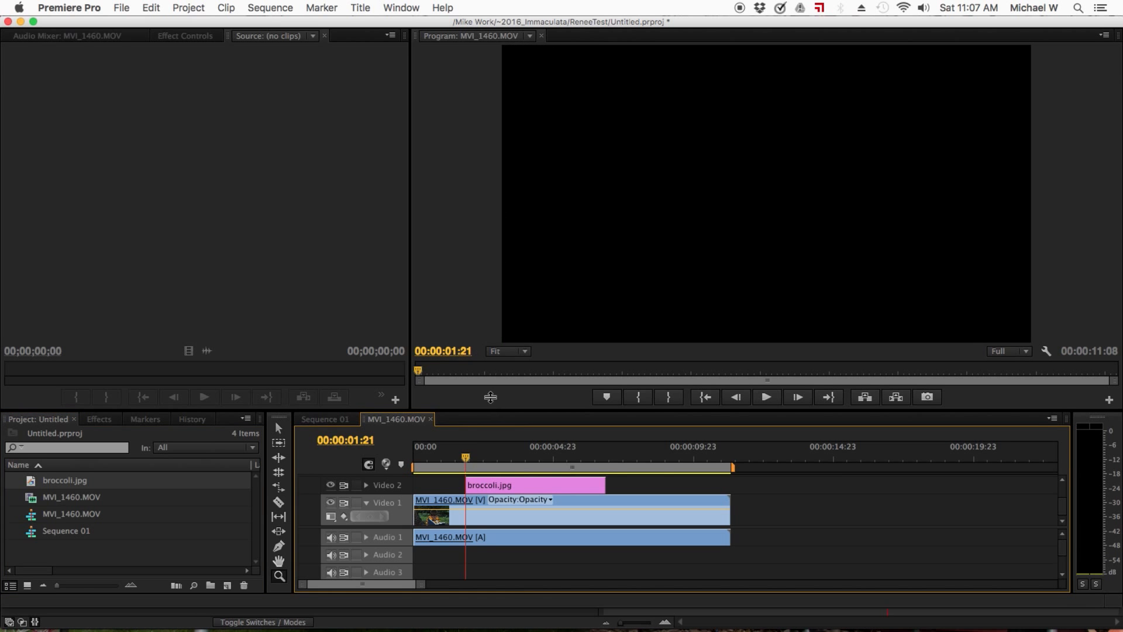
{"action": "left_click_drag", "start_coordinate": [490, 404], "coordinate": [491, 364]}
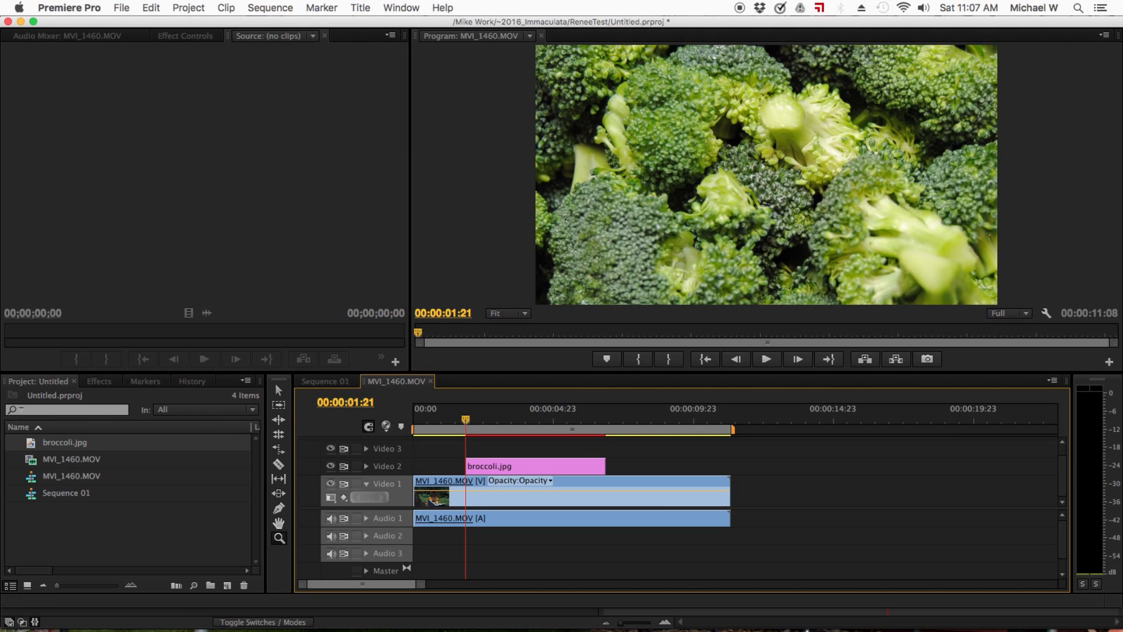
Switch to After Effects and add a text layer reading "Hello Class" to the Key frames composition
{"action": "left_click", "coordinate": [887, 611]}
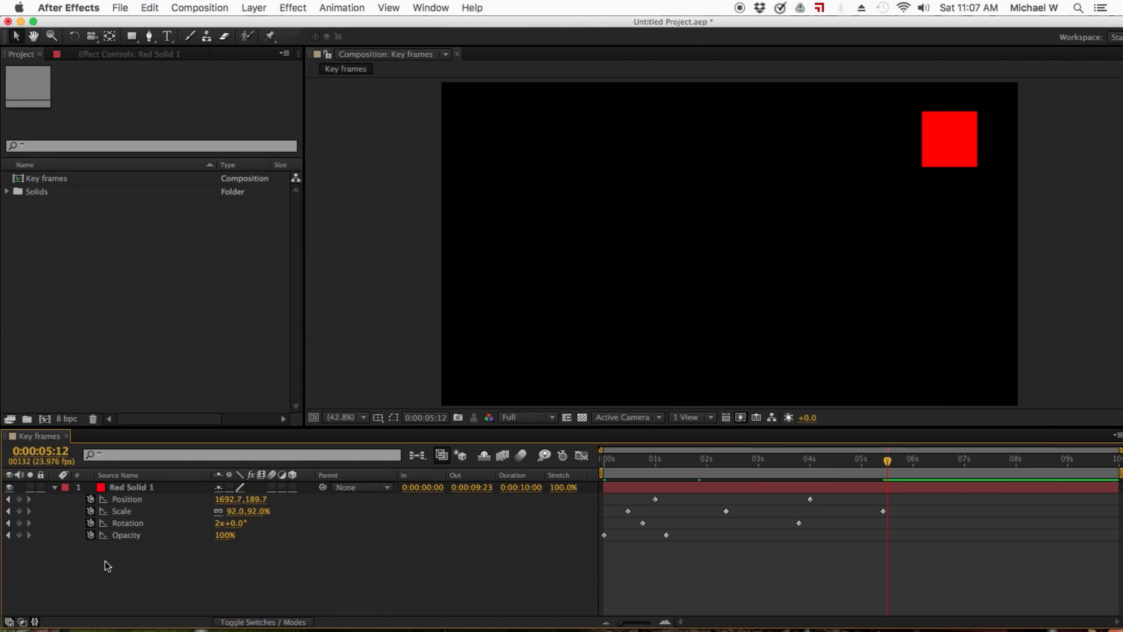
{"action": "left_click", "coordinate": [54, 488]}
{"action": "left_click", "coordinate": [150, 82]}
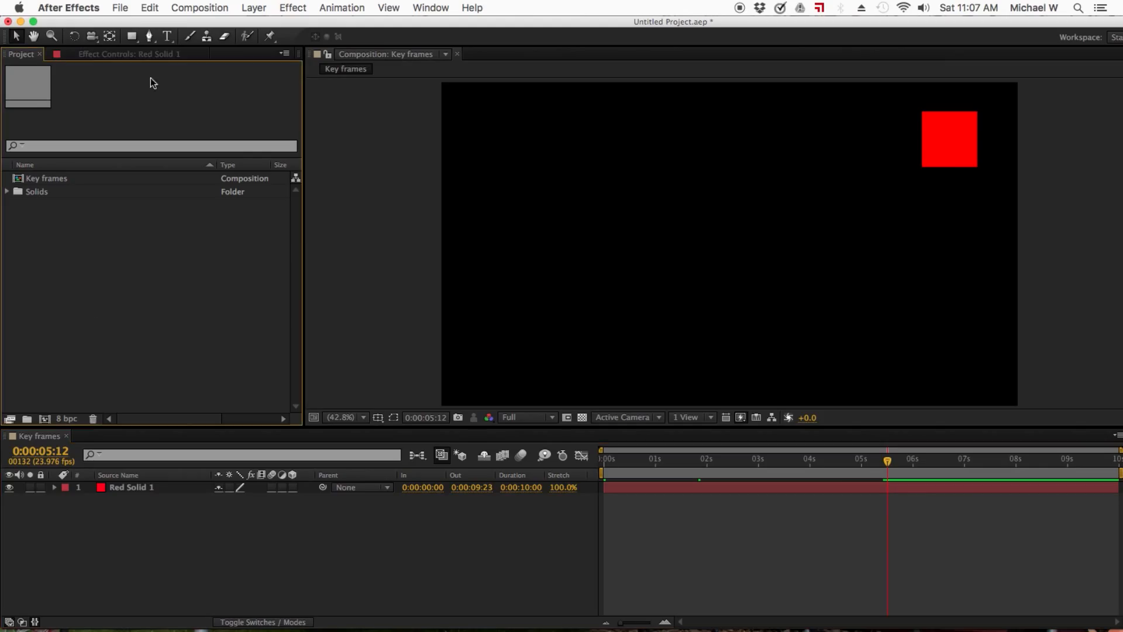
{"action": "left_click", "coordinate": [167, 36]}
{"action": "left_click", "coordinate": [624, 241]}
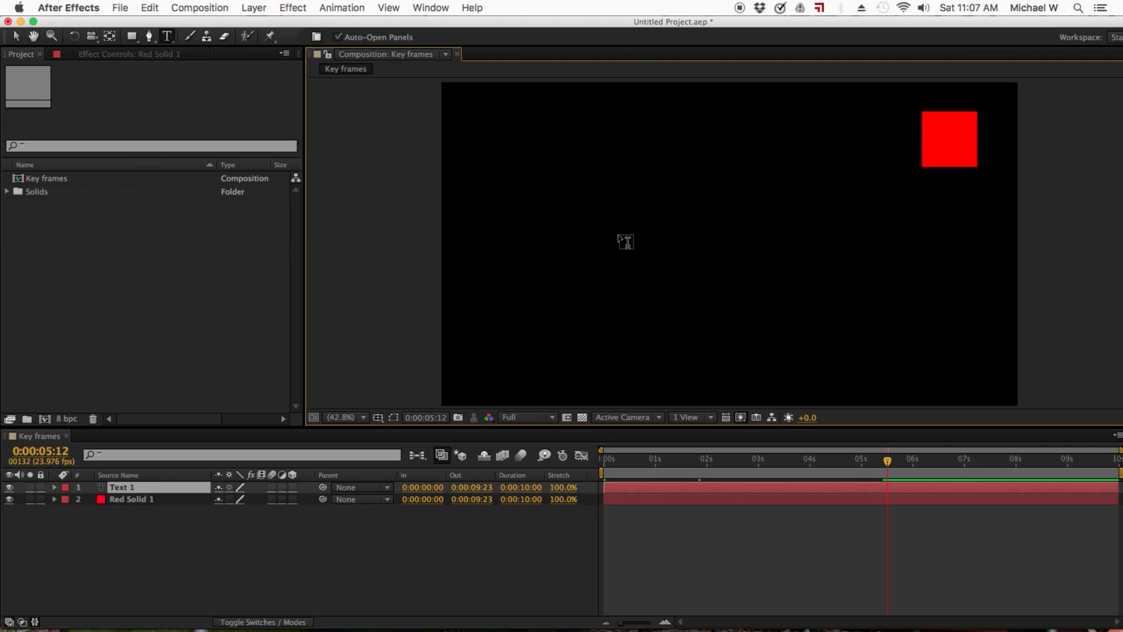
{"action": "type", "text": "Hello Class"}
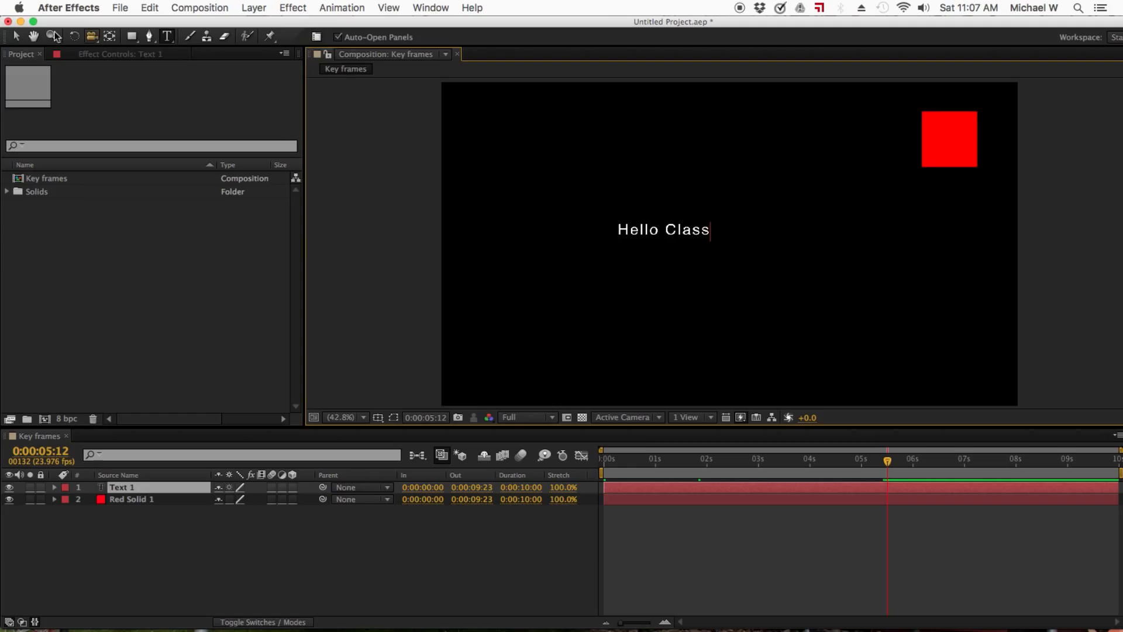
{"action": "left_click", "coordinate": [15, 36]}
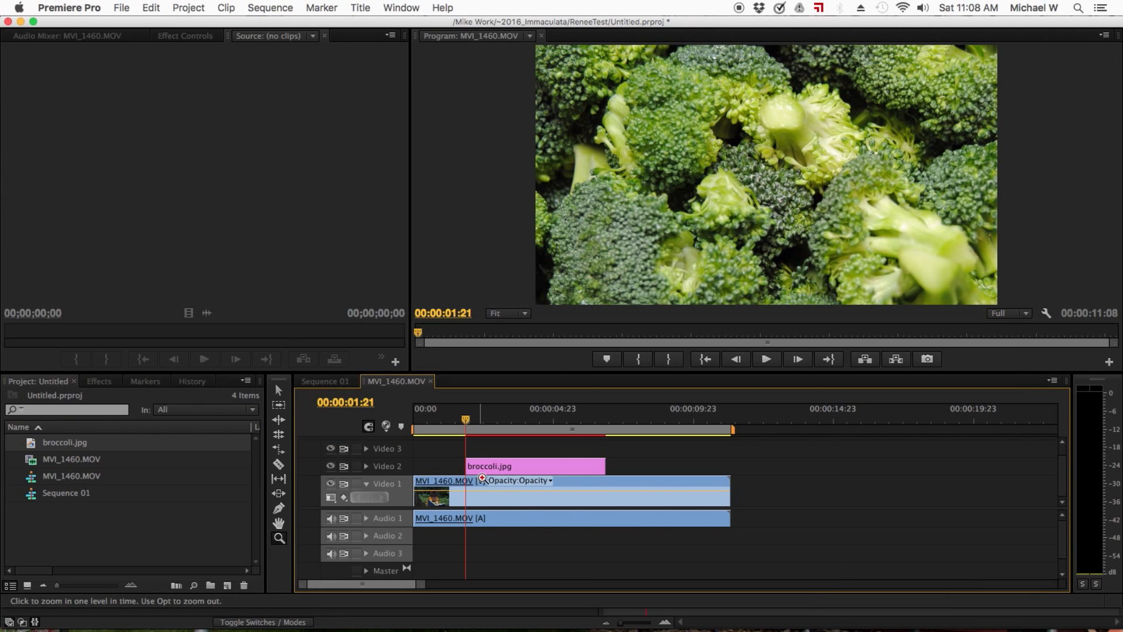
Switch to Premiere Pro and add 5 video tracks after Video 3 and 0 audio tracks to the sequence
{"action": "left_click", "coordinate": [397, 469]}
{"action": "left_click", "coordinate": [395, 451]}
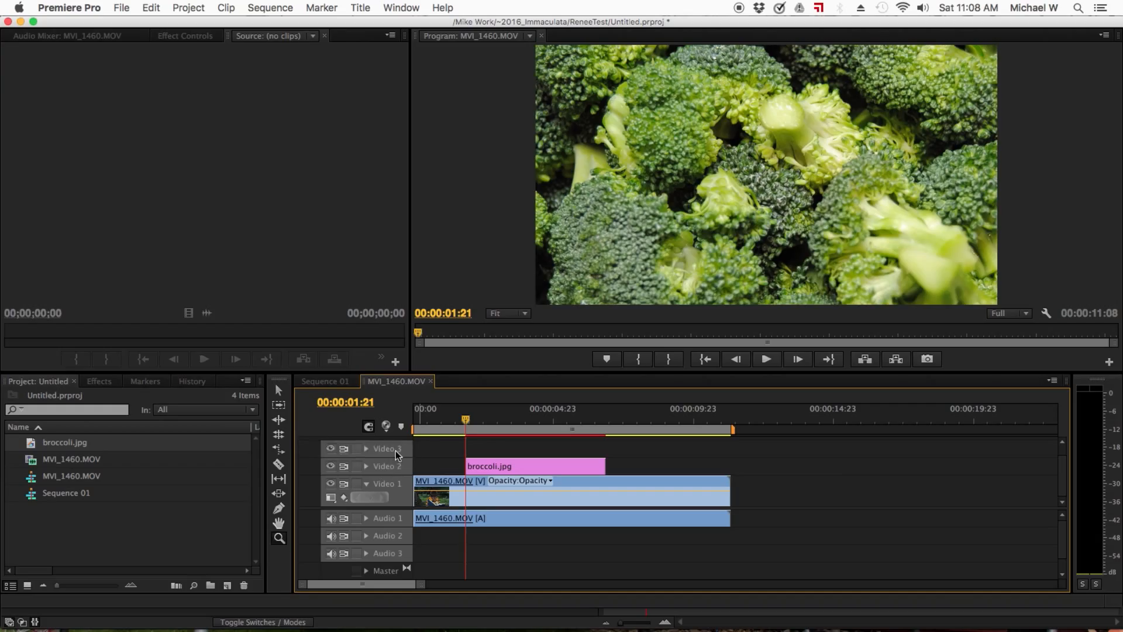
{"action": "right_click", "coordinate": [395, 450]}
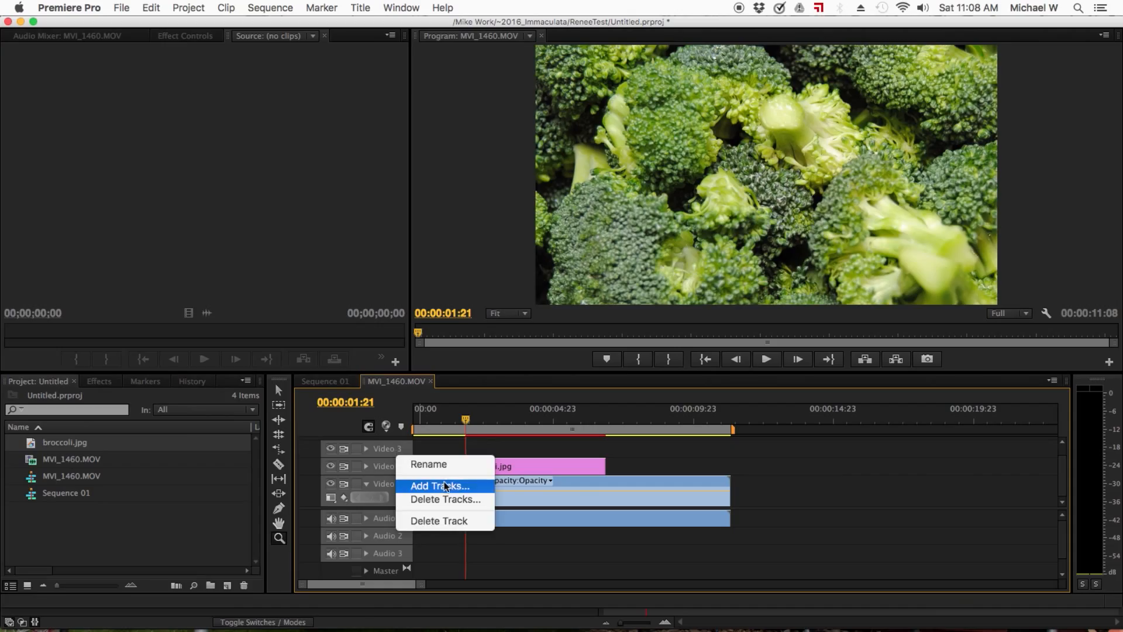
{"action": "left_click", "coordinate": [483, 486]}
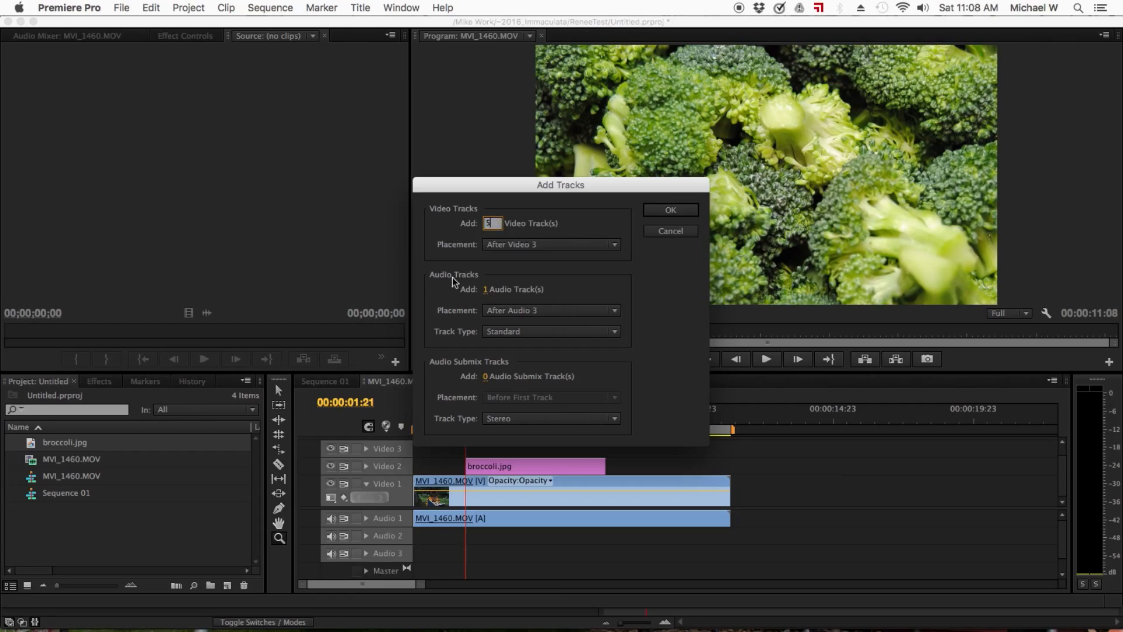
{"action": "left_click", "coordinate": [489, 289]}
{"action": "type", "text": "5"}
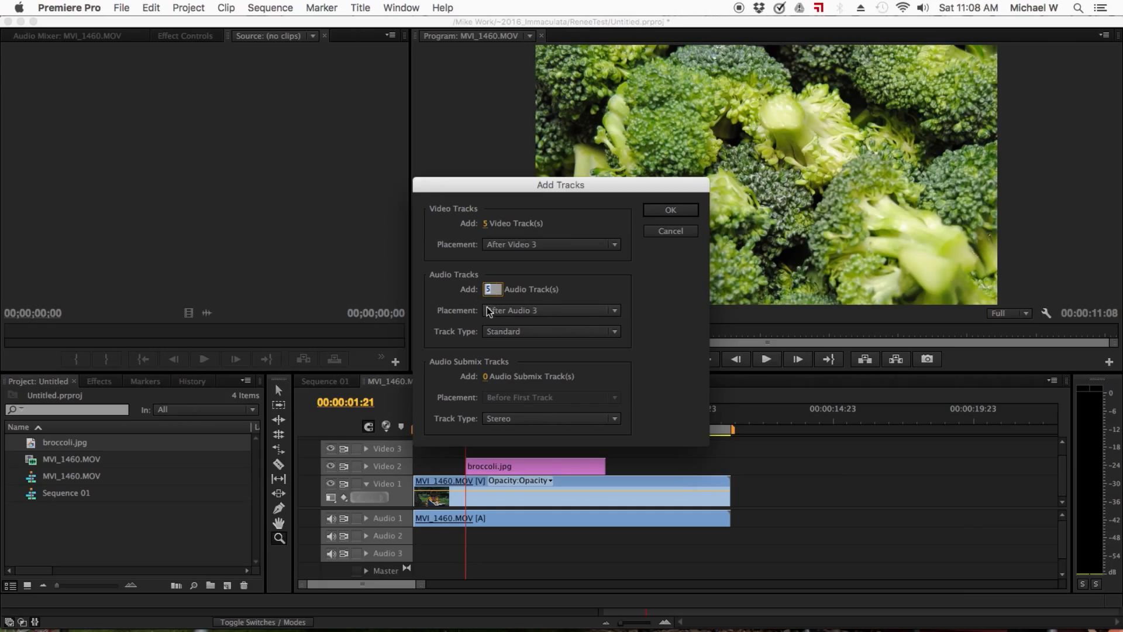
{"action": "type", "text": "0"}
{"action": "left_click", "coordinate": [659, 231]}
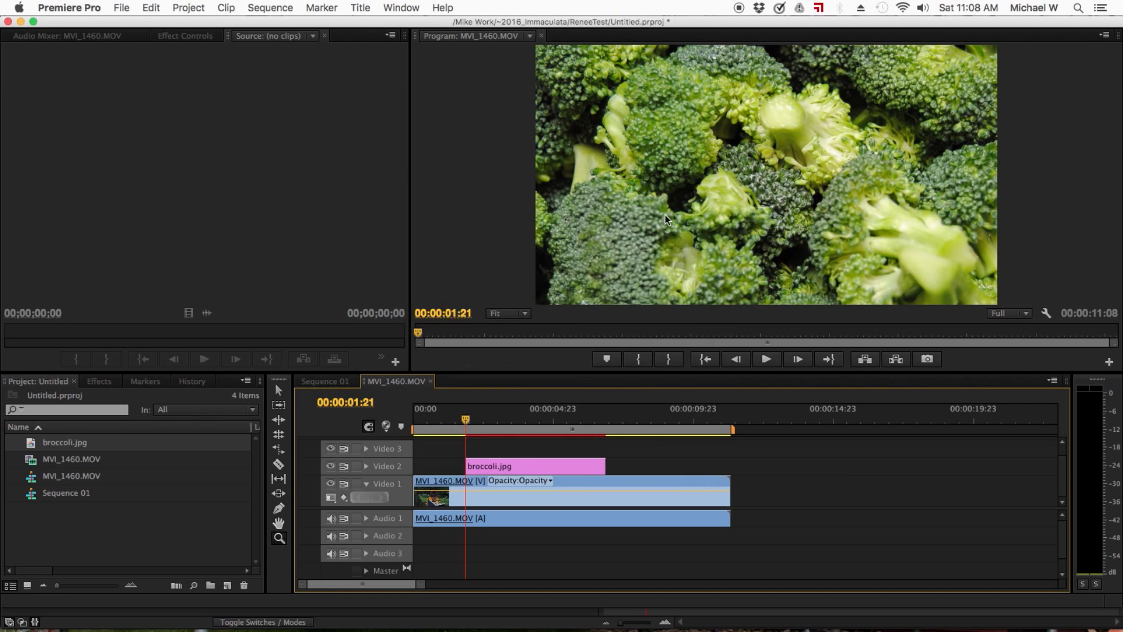
Activate the Selection tool and resize the timeline and its video-audio divider to show the added video tracks
{"action": "key", "text": "v"}
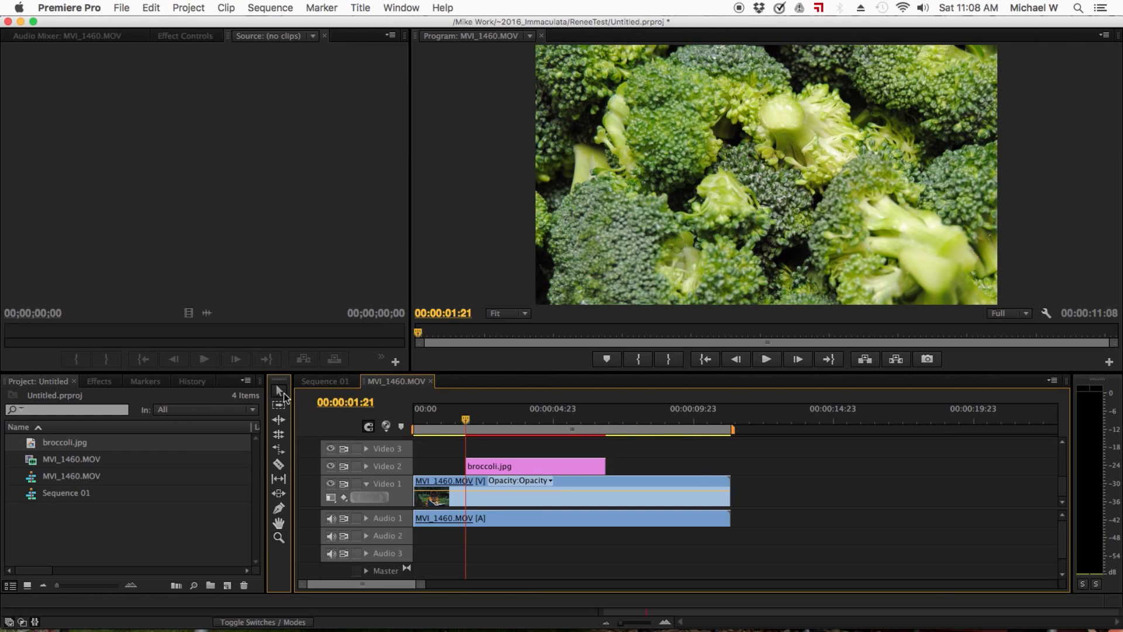
{"action": "left_click_drag", "start_coordinate": [509, 374], "coordinate": [509, 234]}
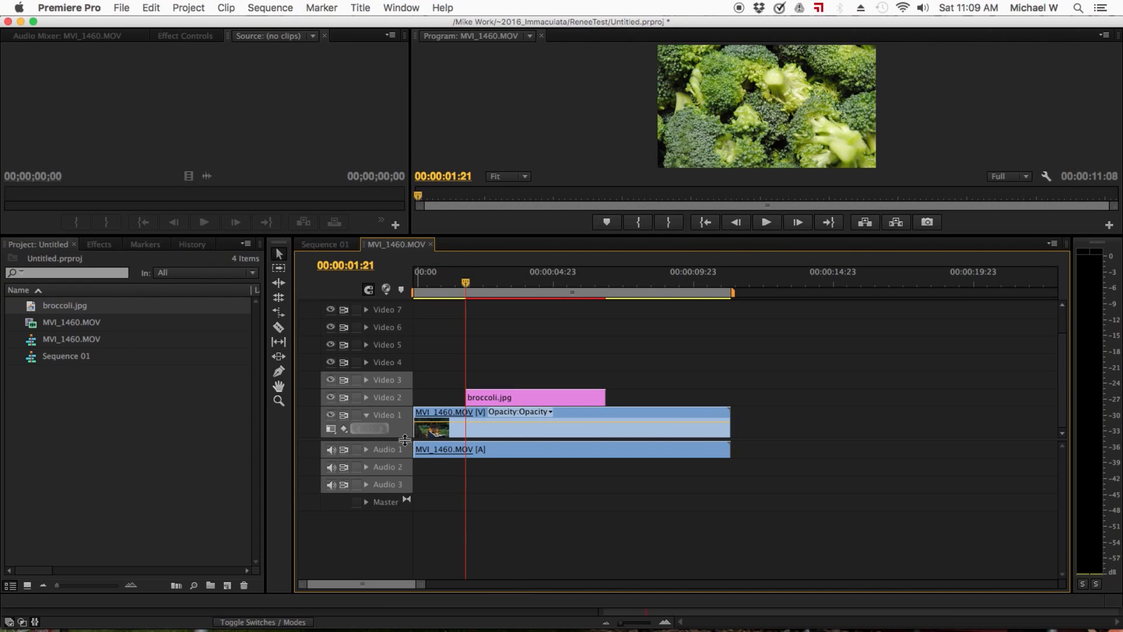
{"action": "left_click_drag", "start_coordinate": [404, 440], "coordinate": [400, 500]}
{"action": "left_click_drag", "start_coordinate": [533, 236], "coordinate": [514, 370]}
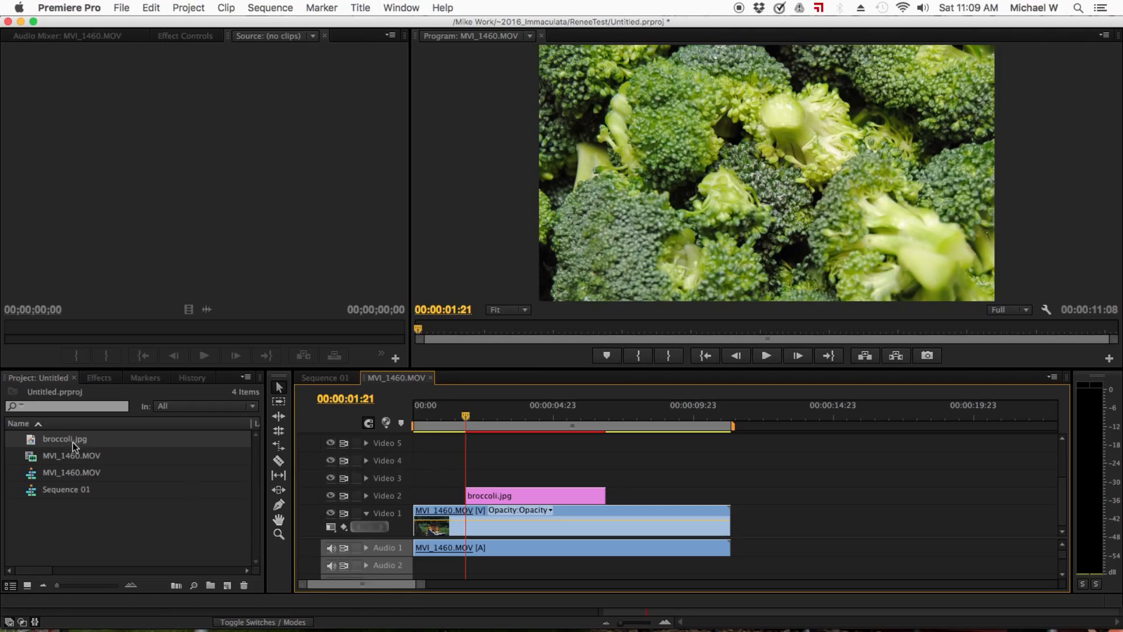
Place another broccoli.jpg at the start of Video 3 and delete it
{"action": "left_click_drag", "start_coordinate": [75, 440], "coordinate": [438, 483]}
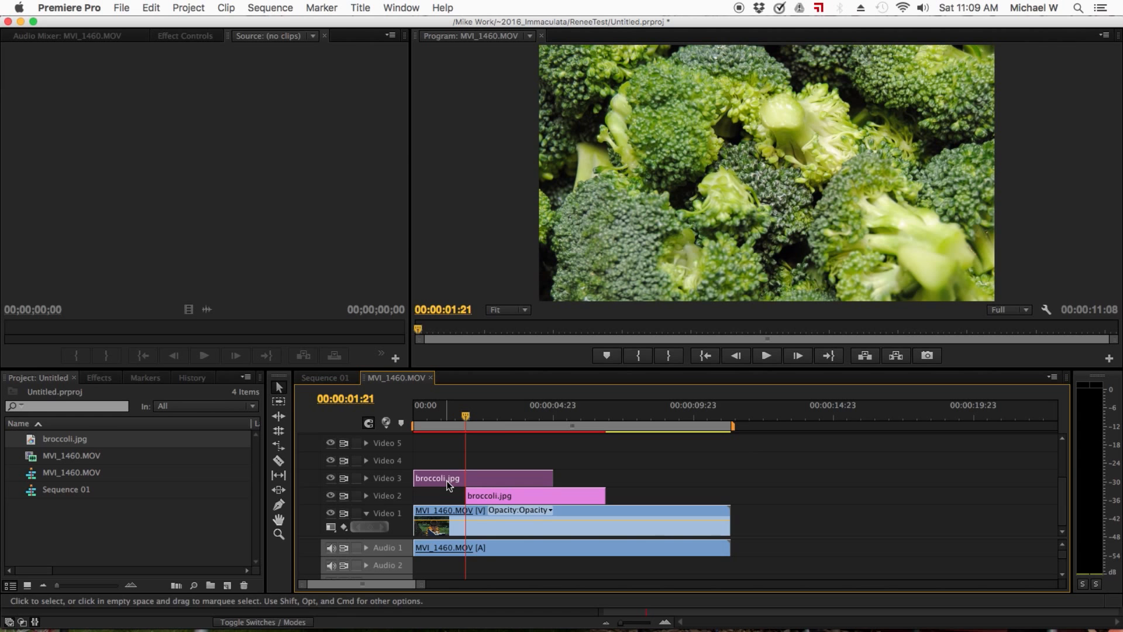
{"action": "key", "text": "Delete"}
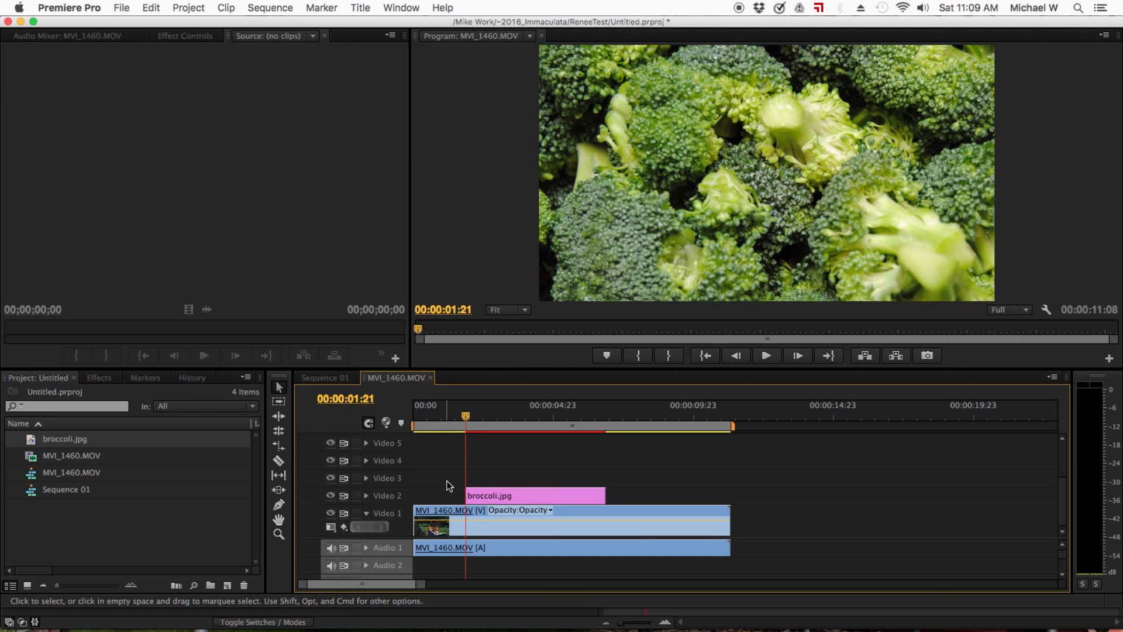
Extend the start of the broccoli.jpg clip on Video 2 to about one second before the playhead at 00:00:01:21
{"action": "left_click", "coordinate": [521, 496]}
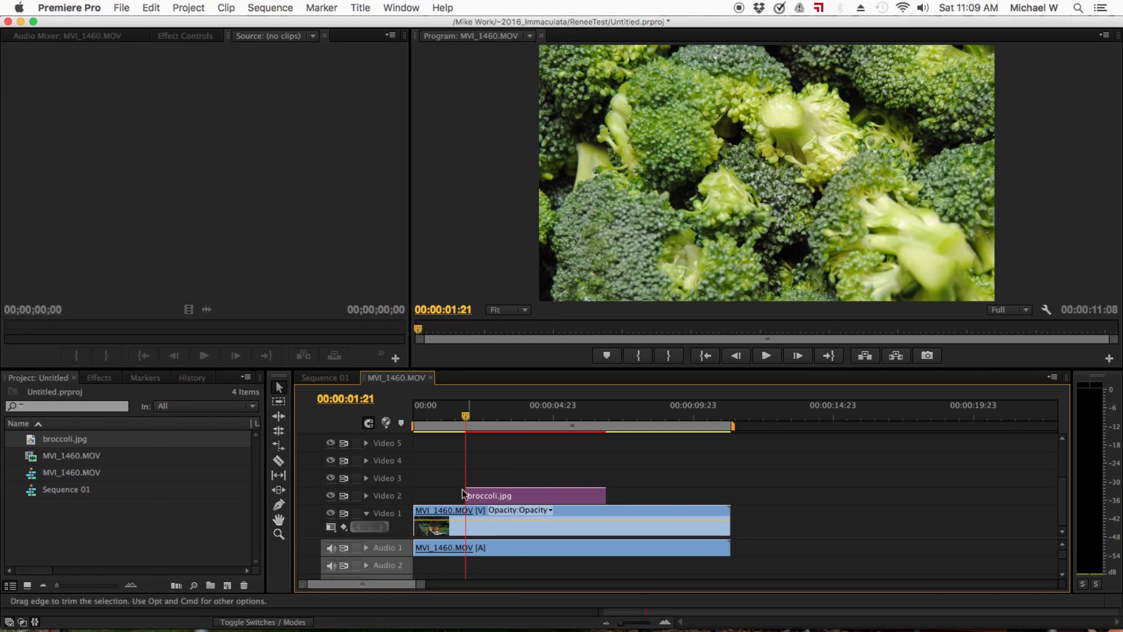
{"action": "left_click_drag", "start_coordinate": [464, 494], "coordinate": [436, 492]}
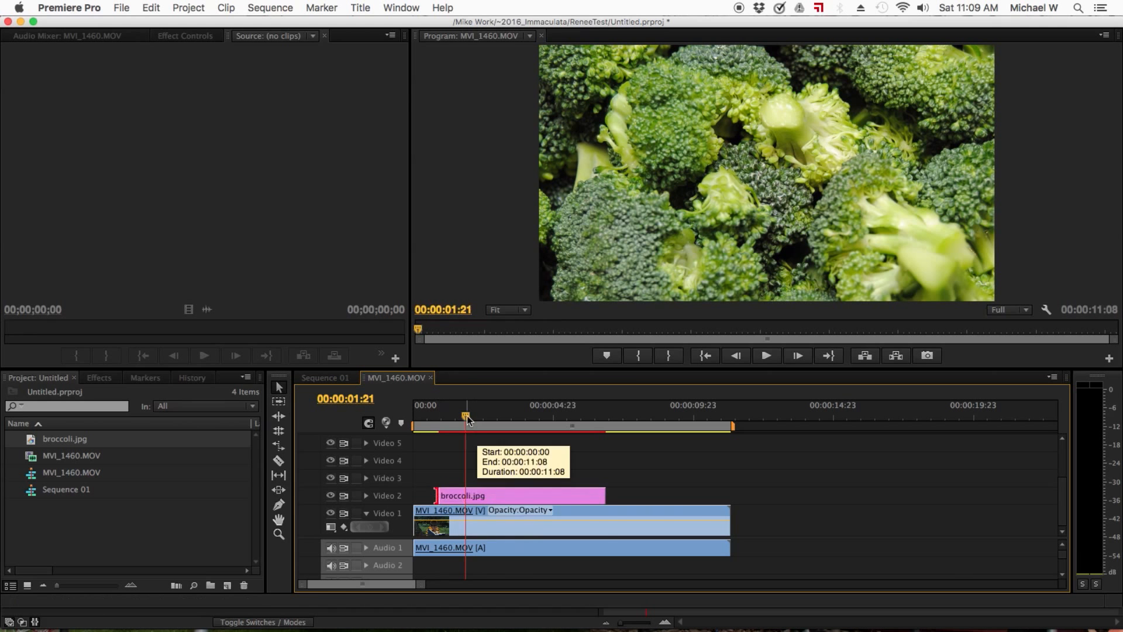
Select the broccoli.jpg clip on Video 2 and show its Effect Controls
{"action": "left_click", "coordinate": [476, 497]}
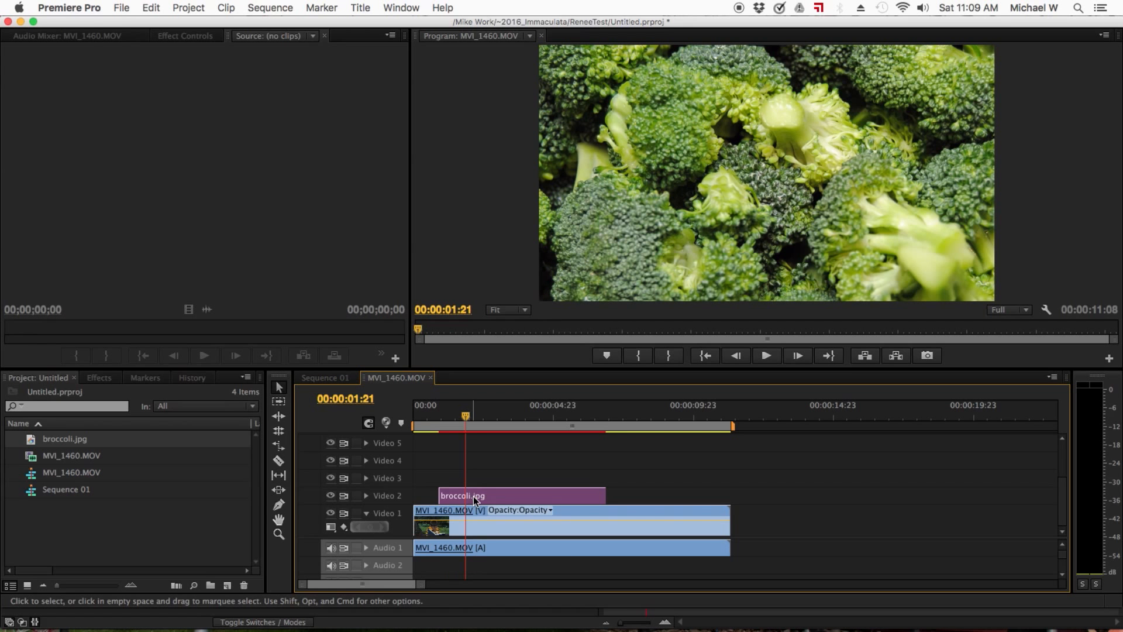
{"action": "left_click", "coordinate": [172, 36]}
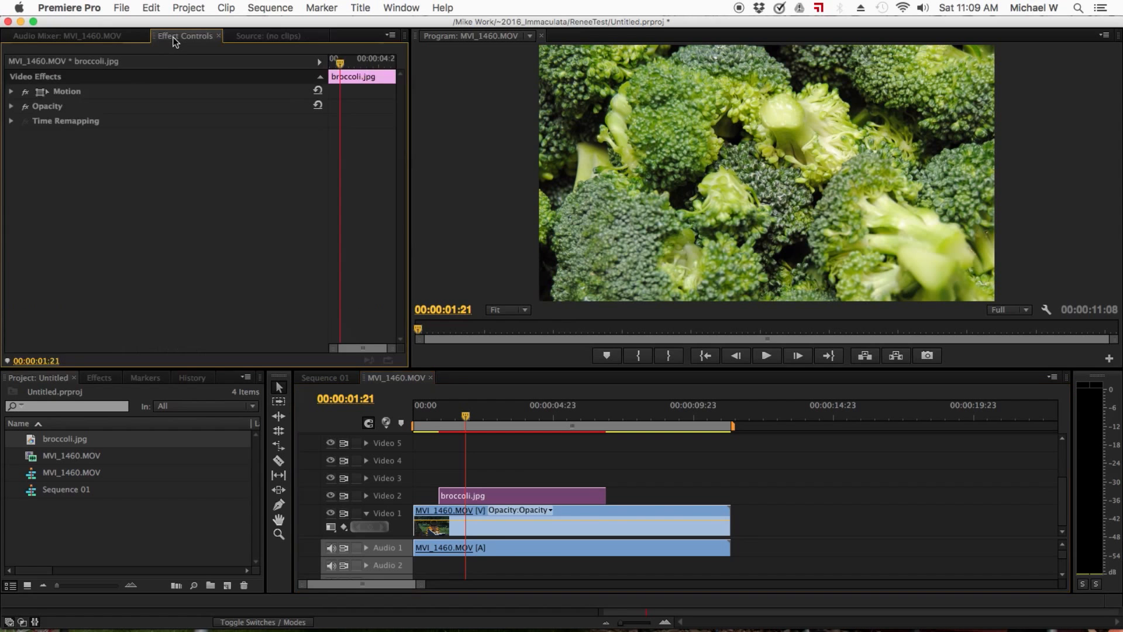
{"action": "left_click", "coordinate": [410, 8]}
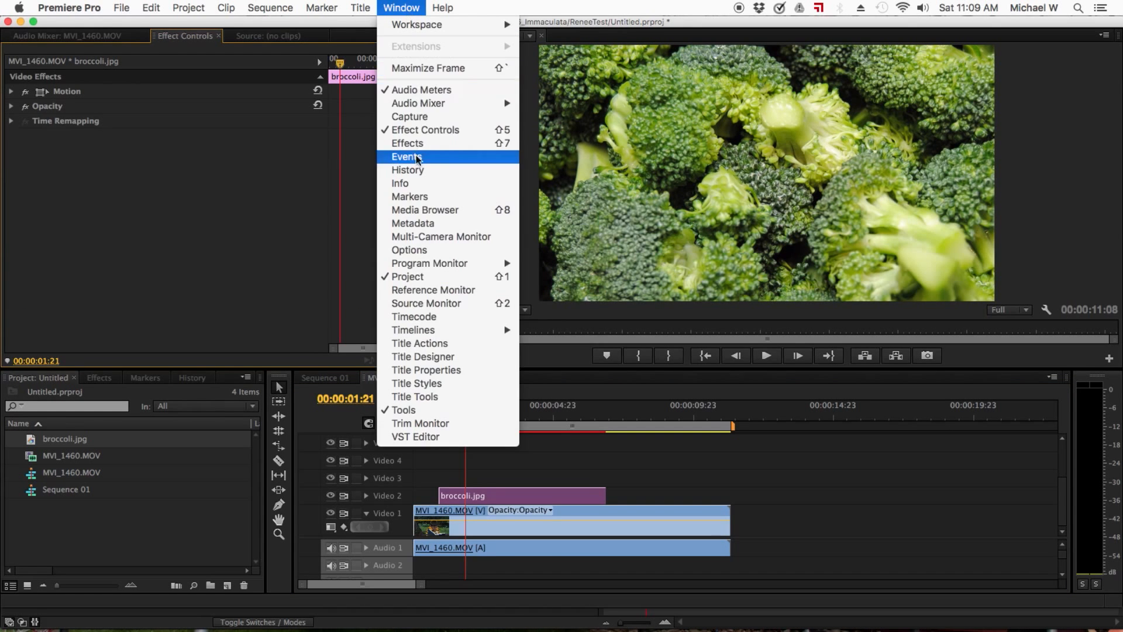
{"action": "left_click", "coordinate": [418, 131]}
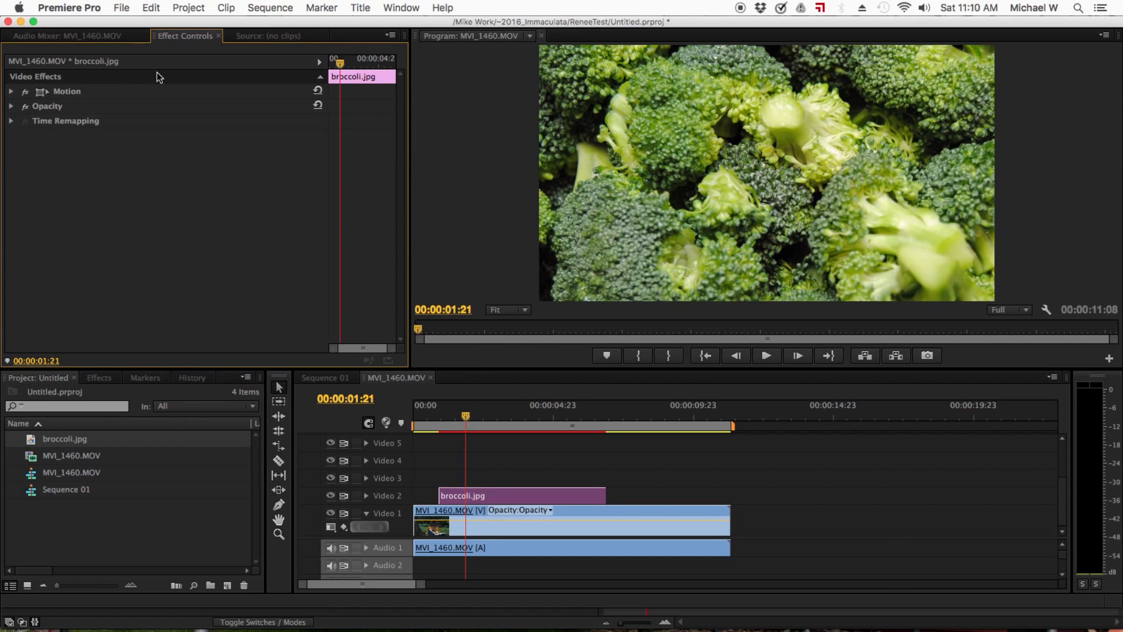
{"action": "left_click", "coordinate": [424, 6]}
{"action": "mouse_move", "coordinate": [415, 28]}
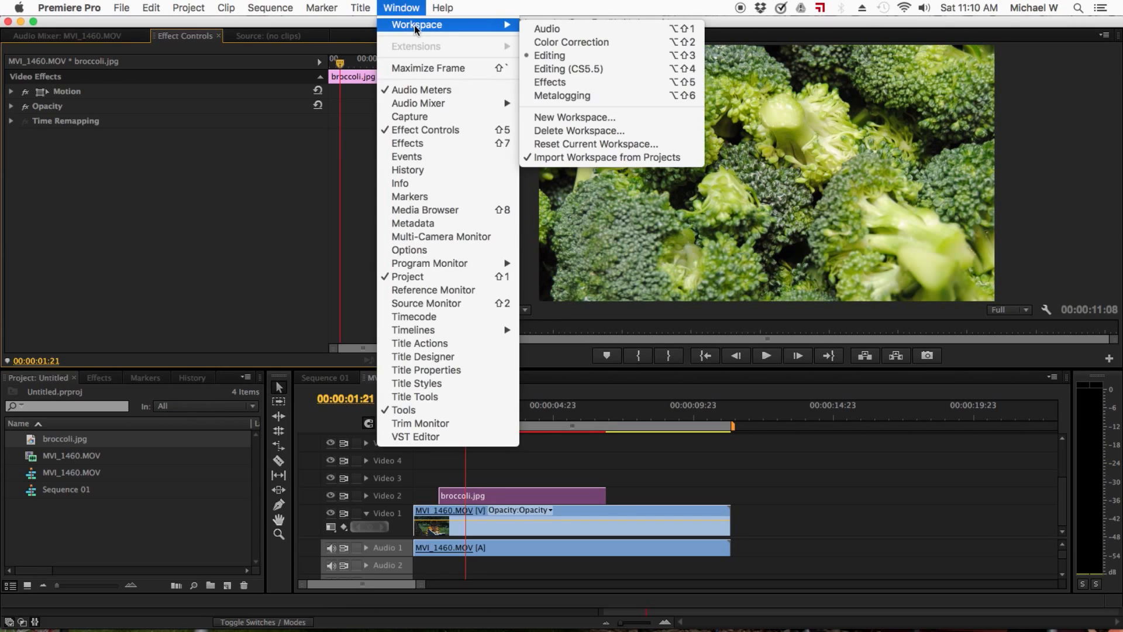
{"action": "left_click", "coordinate": [408, 4]}
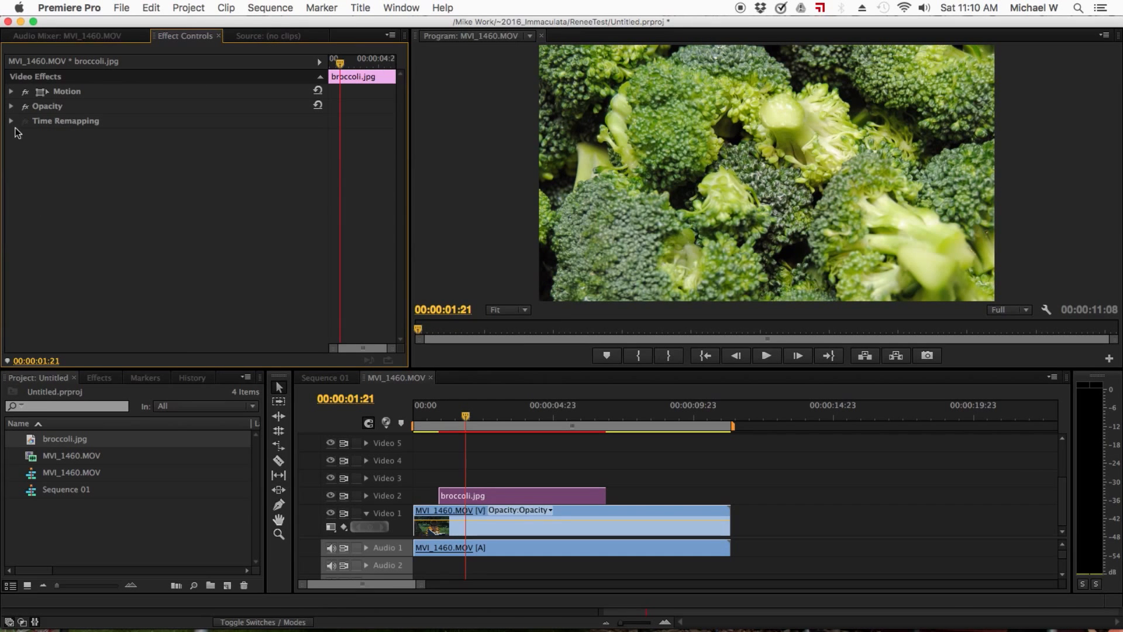
Expand the clip's Opacity and Motion properties and widen the Effect Controls panel, keeping its keyframe timeline shown
{"action": "left_click", "coordinate": [11, 106]}
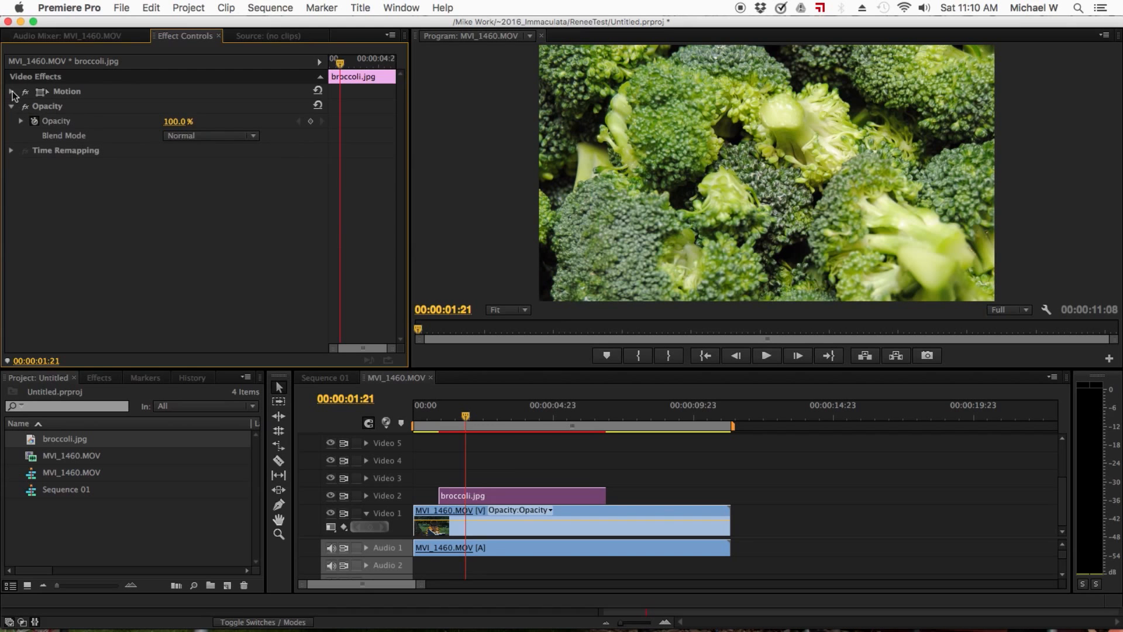
{"action": "left_click", "coordinate": [11, 92]}
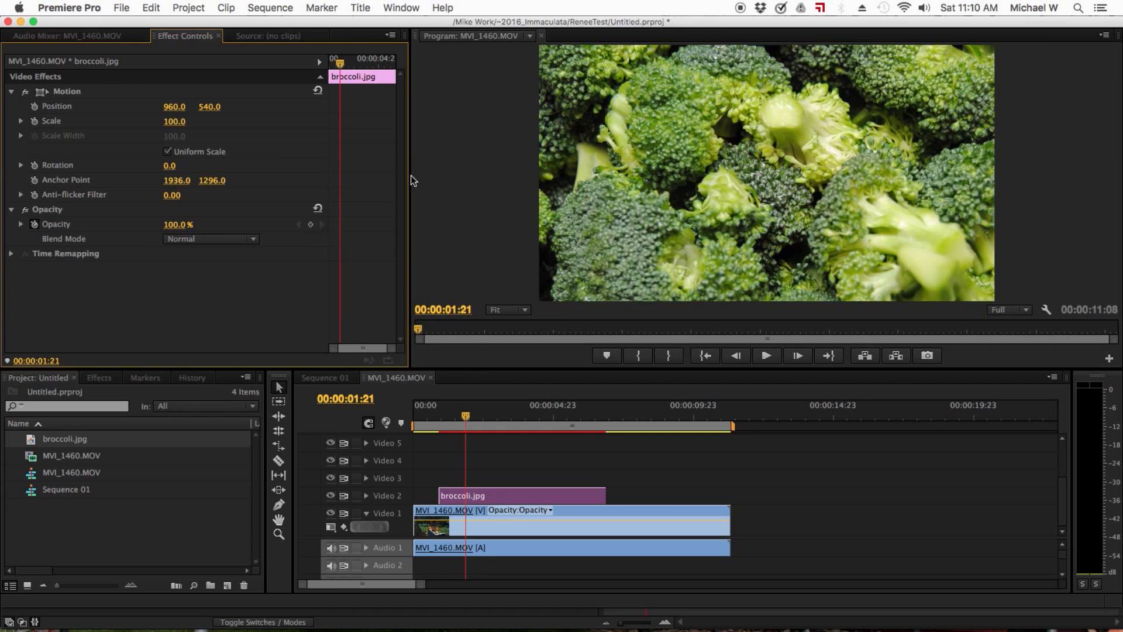
{"action": "left_click_drag", "start_coordinate": [411, 176], "coordinate": [673, 181]}
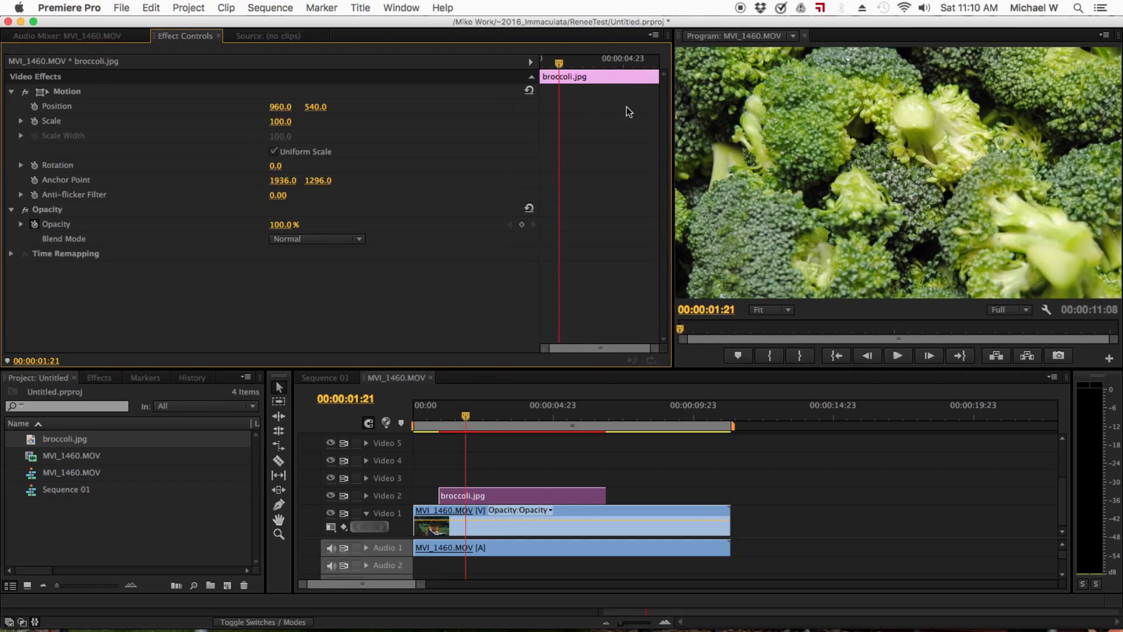
{"action": "left_click", "coordinate": [532, 62]}
{"action": "left_click", "coordinate": [530, 62]}
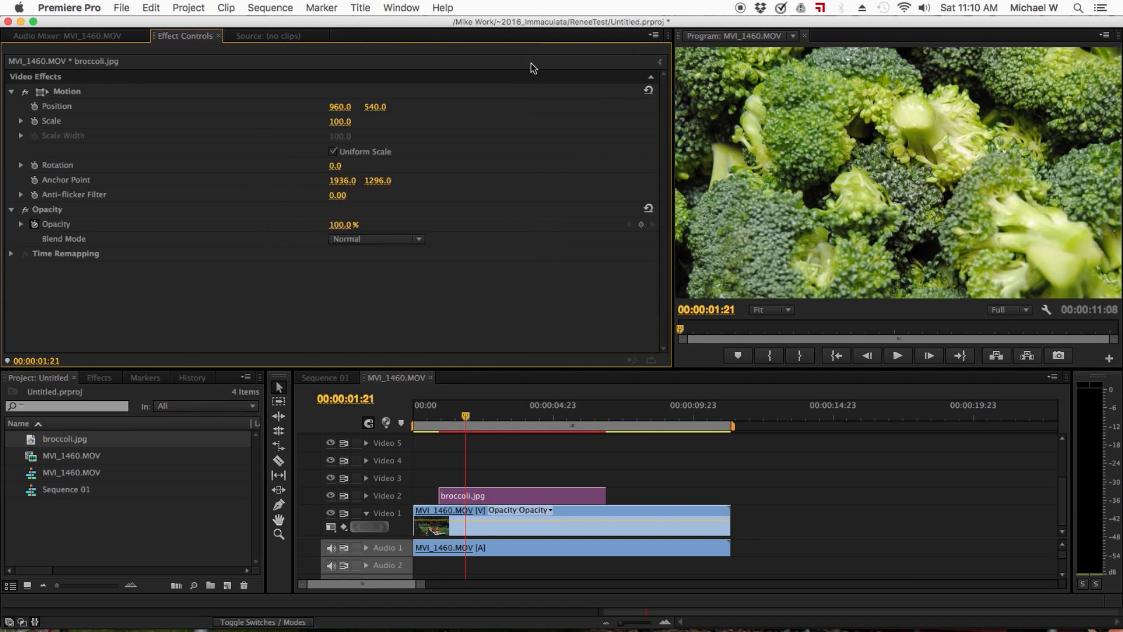
{"action": "left_click", "coordinate": [661, 62]}
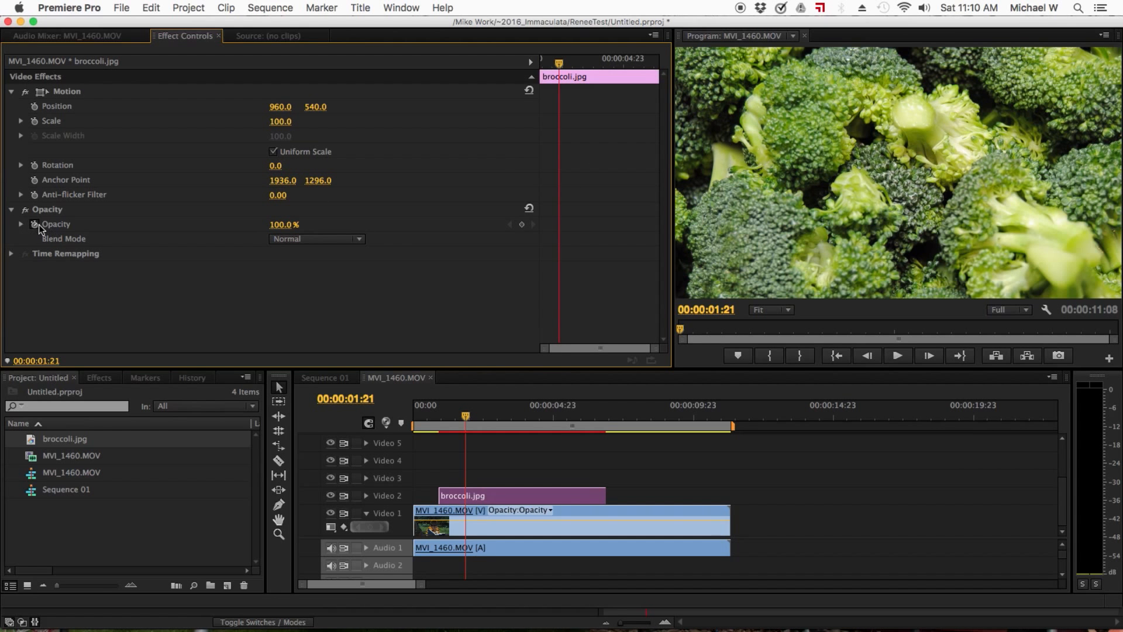
Add an Opacity keyframe at 00:00:01:21 and set the clip's Scale to 65 and horizontal Position to 884
{"action": "left_click", "coordinate": [522, 224]}
{"action": "left_click_drag", "start_coordinate": [280, 122], "coordinate": [270, 122]}
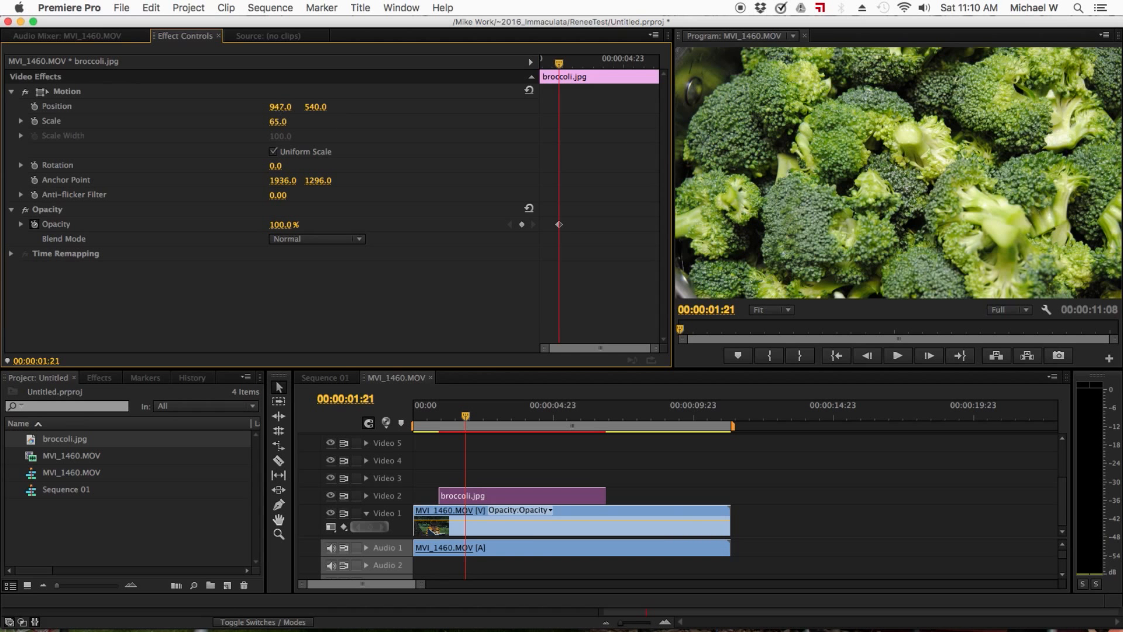
{"action": "mouse_move", "coordinate": [281, 106]}
{"action": "left_mouse_down"}
{"action": "mouse_move", "coordinate": [246, 107]}
{"action": "mouse_move", "coordinate": [271, 108]}
{"action": "left_mouse_up"}
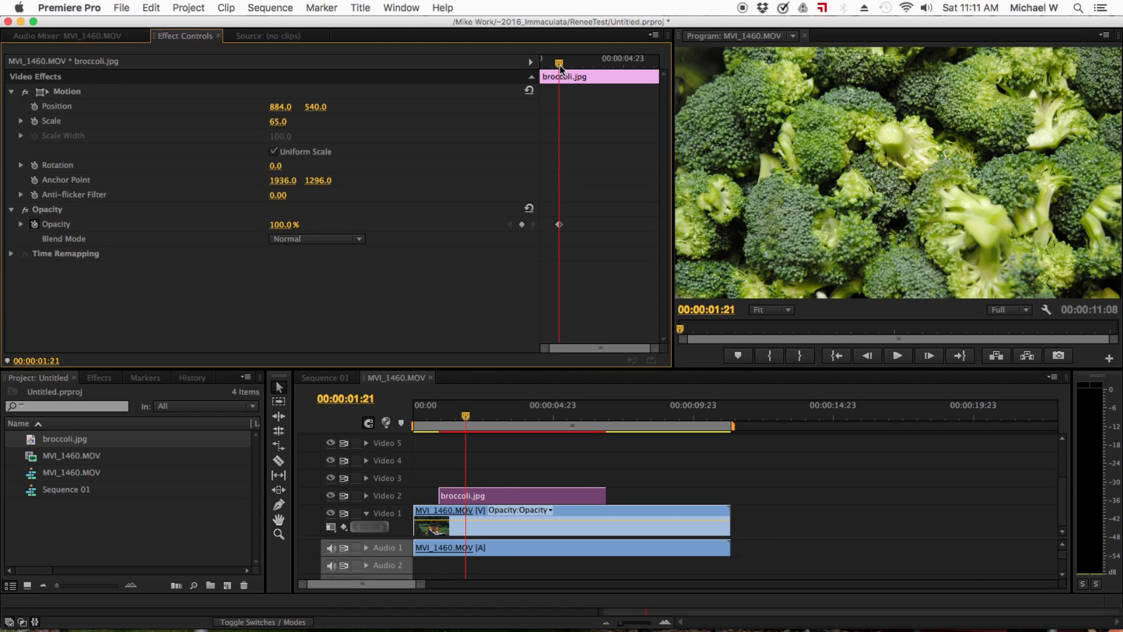
Move the playhead to 00:00:00:19 and add an Opacity keyframe there
{"action": "left_click_drag", "start_coordinate": [560, 67], "coordinate": [559, 68]}
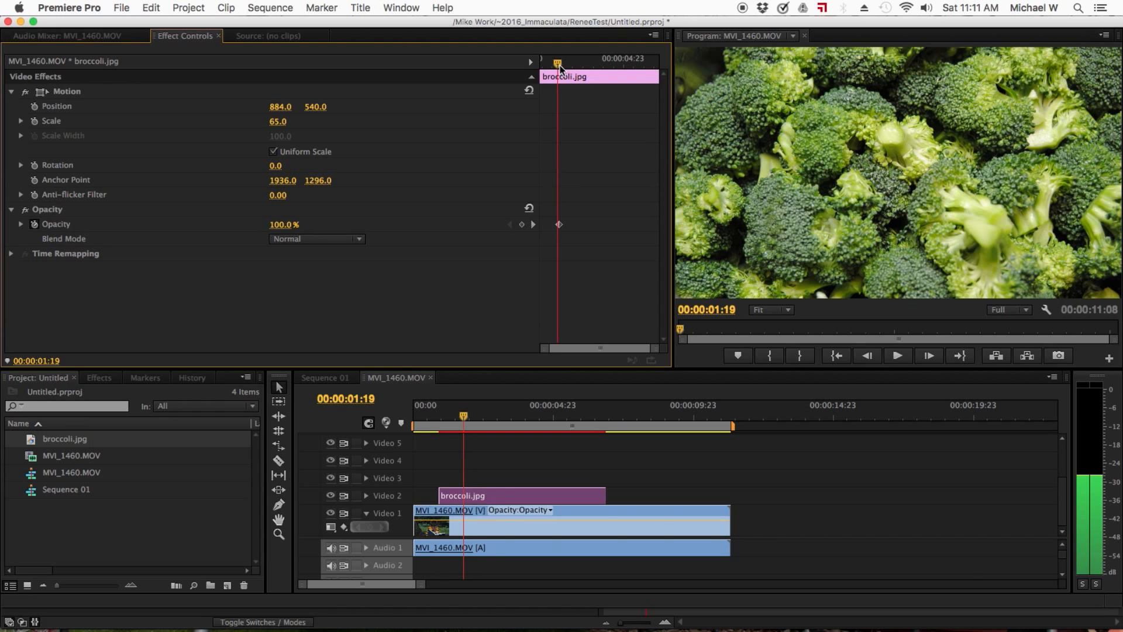
{"action": "left_click", "coordinate": [360, 398]}
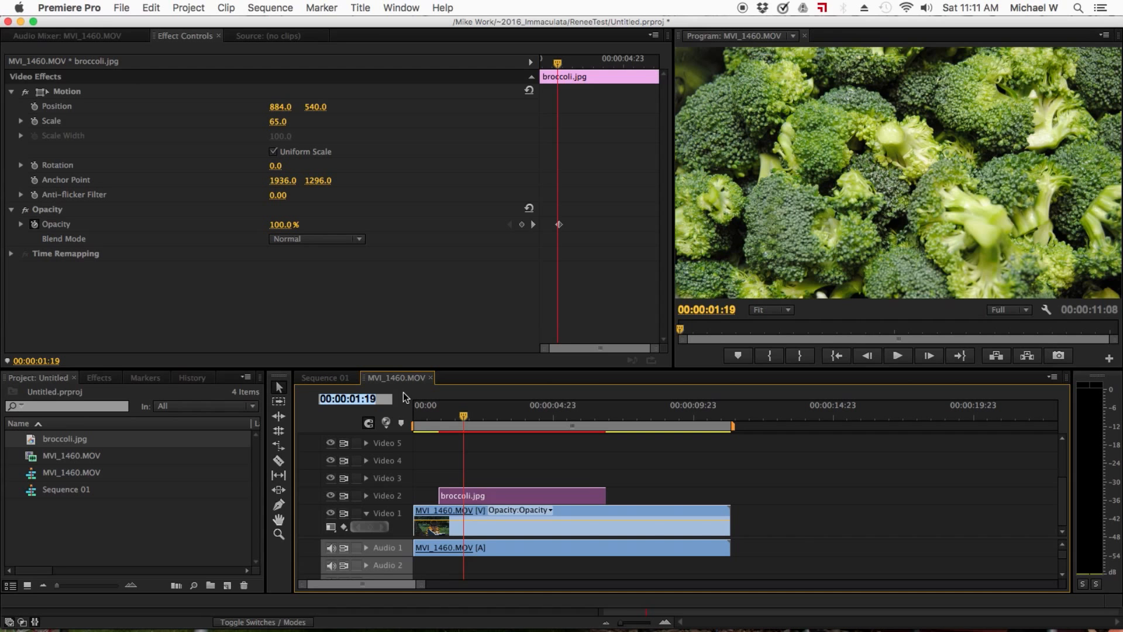
{"action": "key", "text": "BackSpace"}
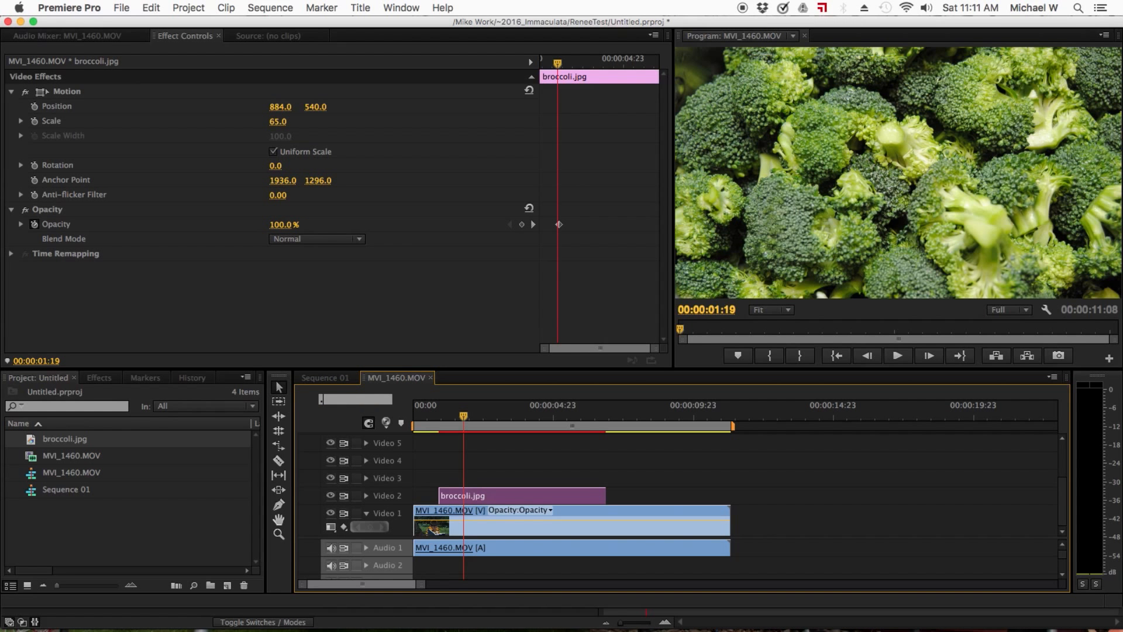
{"action": "type", "text": "19"}
{"action": "key", "text": "Return"}
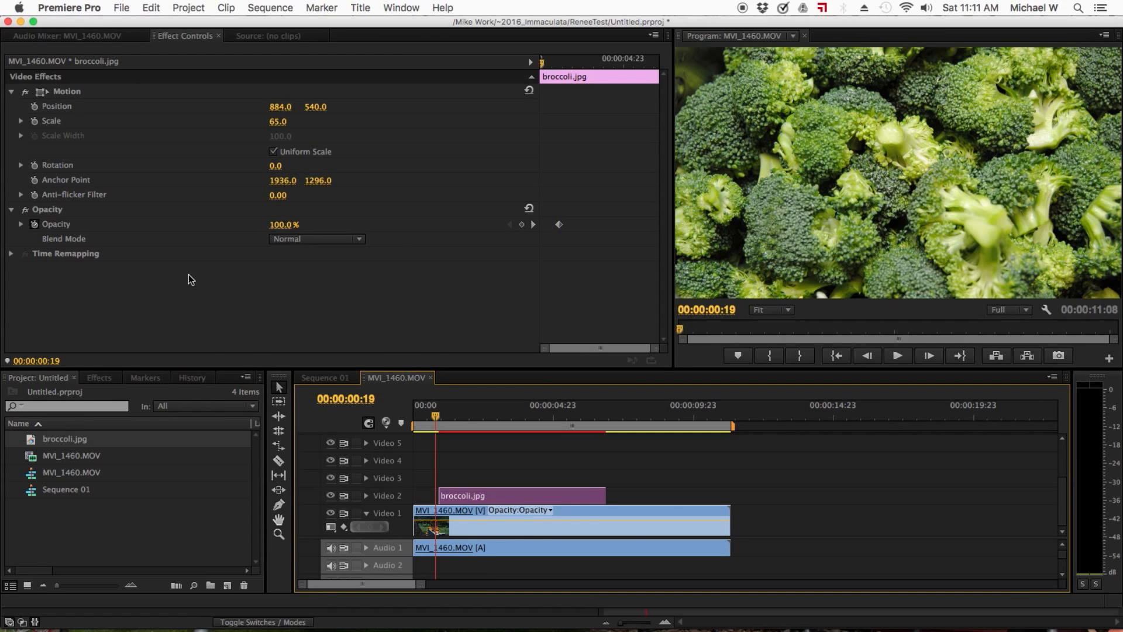
{"action": "left_click", "coordinate": [522, 225]}
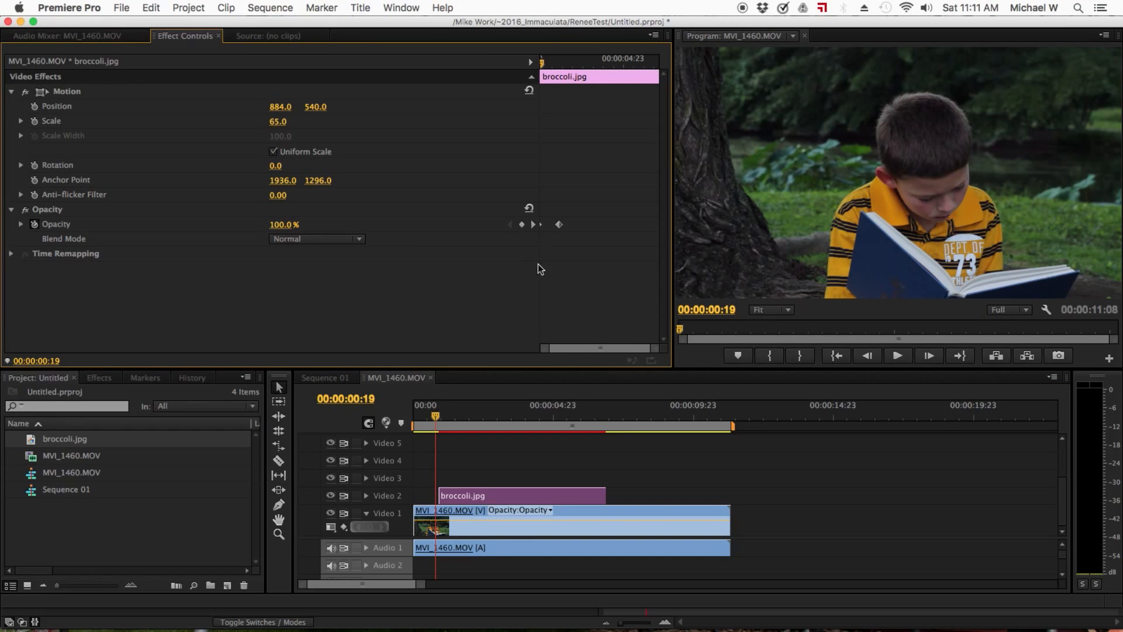
Widen the keyframe area, shift the broccoli.jpg clip to start at 00:00:01:21, and set its starting Opacity keyframe to 0%
{"action": "left_click_drag", "start_coordinate": [537, 253], "coordinate": [392, 244]}
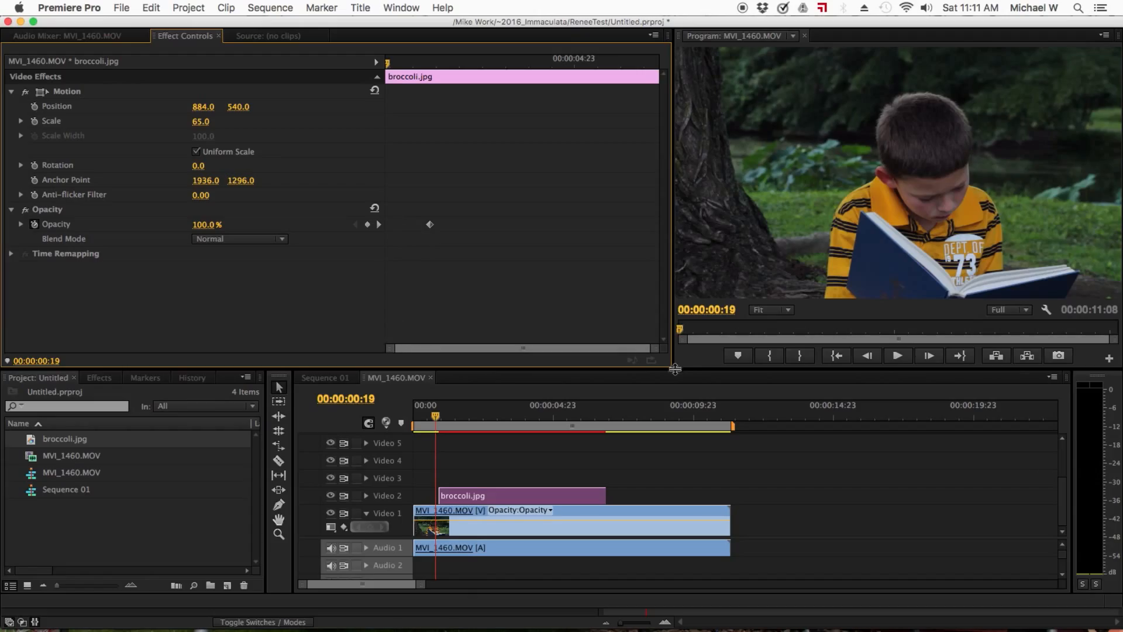
{"action": "left_click", "coordinate": [378, 225]}
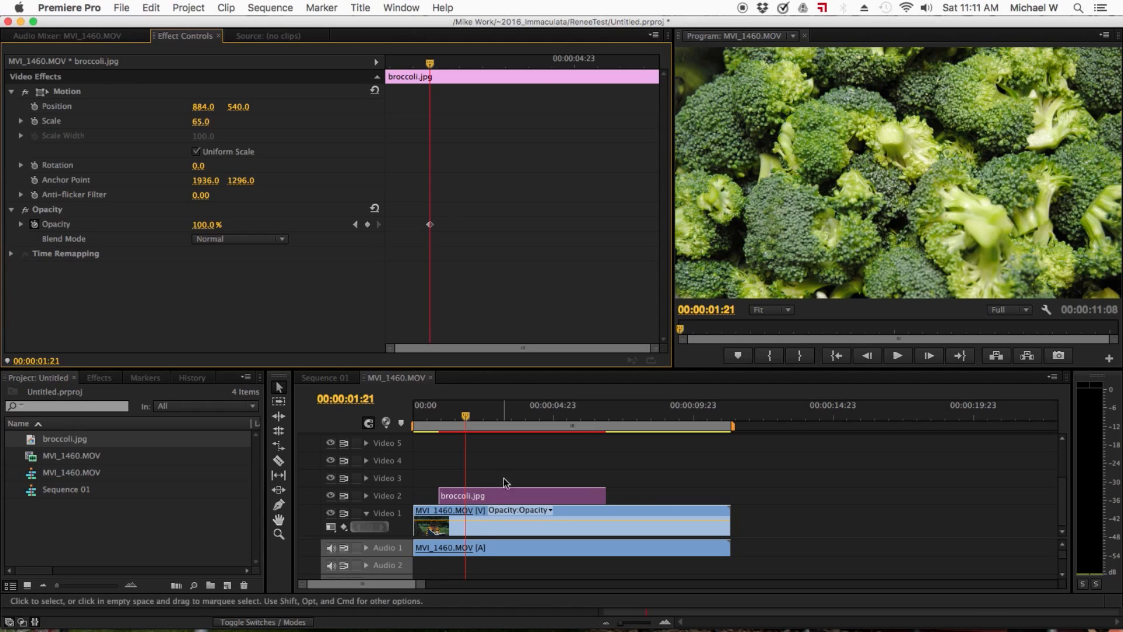
{"action": "left_click_drag", "start_coordinate": [501, 497], "coordinate": [529, 496]}
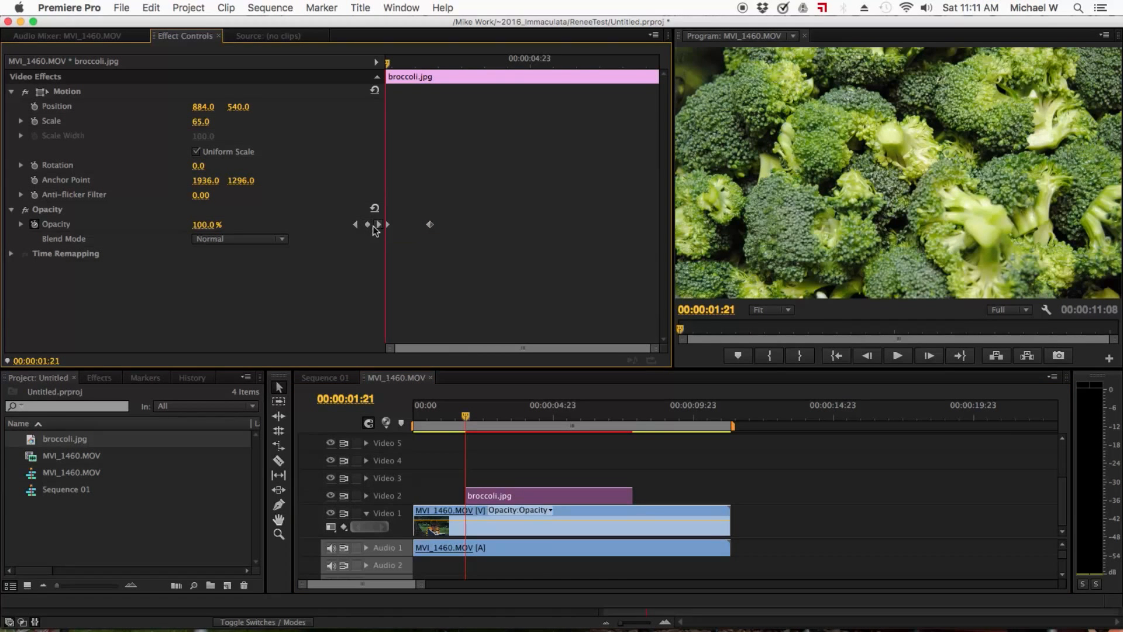
{"action": "left_click_drag", "start_coordinate": [205, 226], "coordinate": [140, 226]}
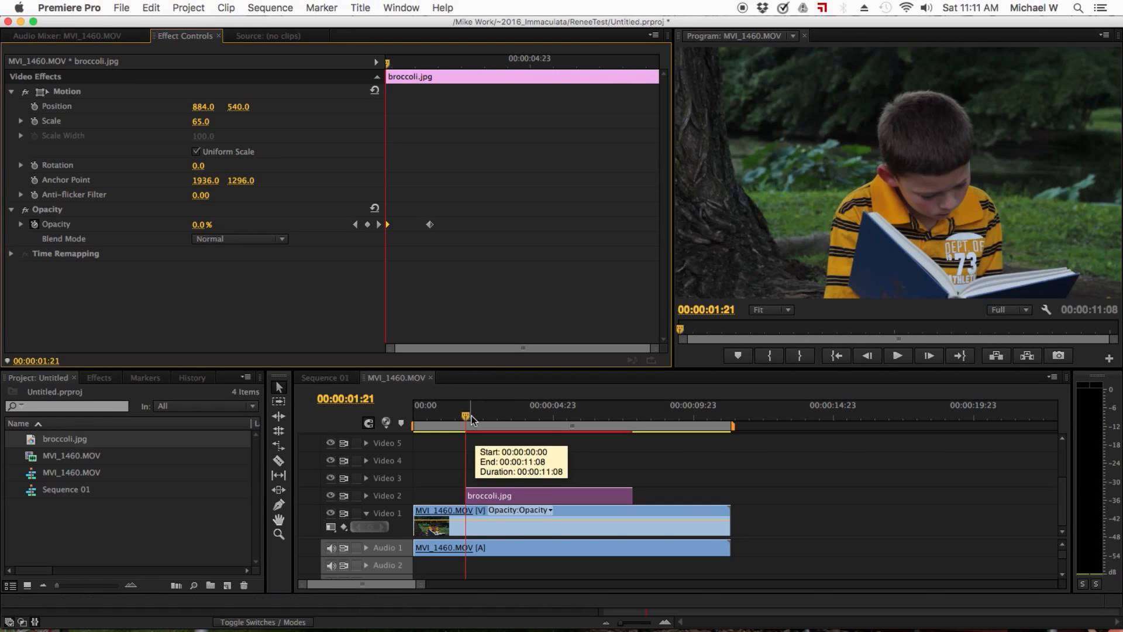
Extend the start of the broccoli.jpg clip about one second earlier and delete its first Opacity keyframe
{"action": "left_click", "coordinate": [472, 415]}
{"action": "mouse_move", "coordinate": [477, 415]}
{"action": "left_mouse_down"}
{"action": "mouse_move", "coordinate": [497, 412]}
{"action": "mouse_move", "coordinate": [471, 416]}
{"action": "left_mouse_up"}
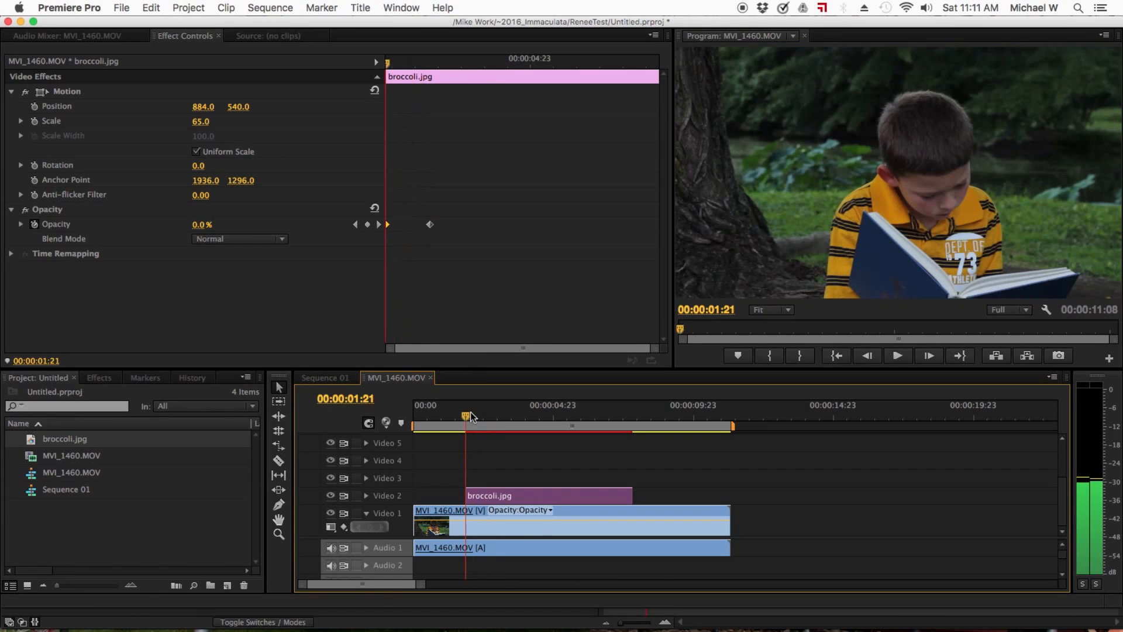
{"action": "left_click_drag", "start_coordinate": [466, 496], "coordinate": [430, 496]}
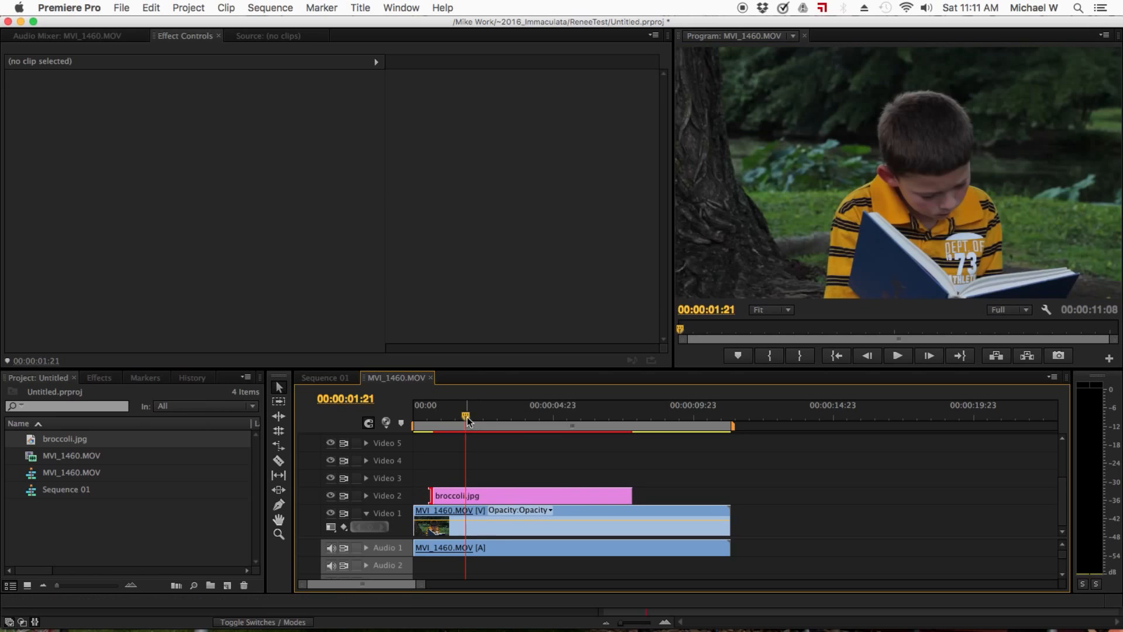
{"action": "left_click_drag", "start_coordinate": [468, 420], "coordinate": [450, 416]}
{"action": "left_click", "coordinate": [512, 502]}
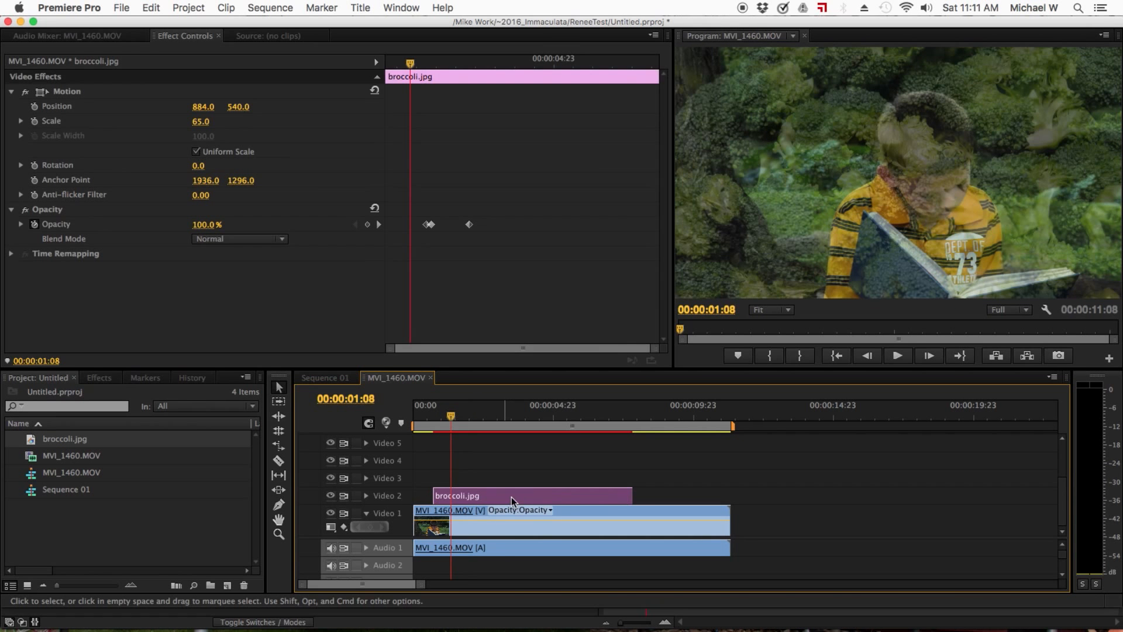
{"action": "left_click", "coordinate": [426, 227]}
{"action": "key", "text": "Delete"}
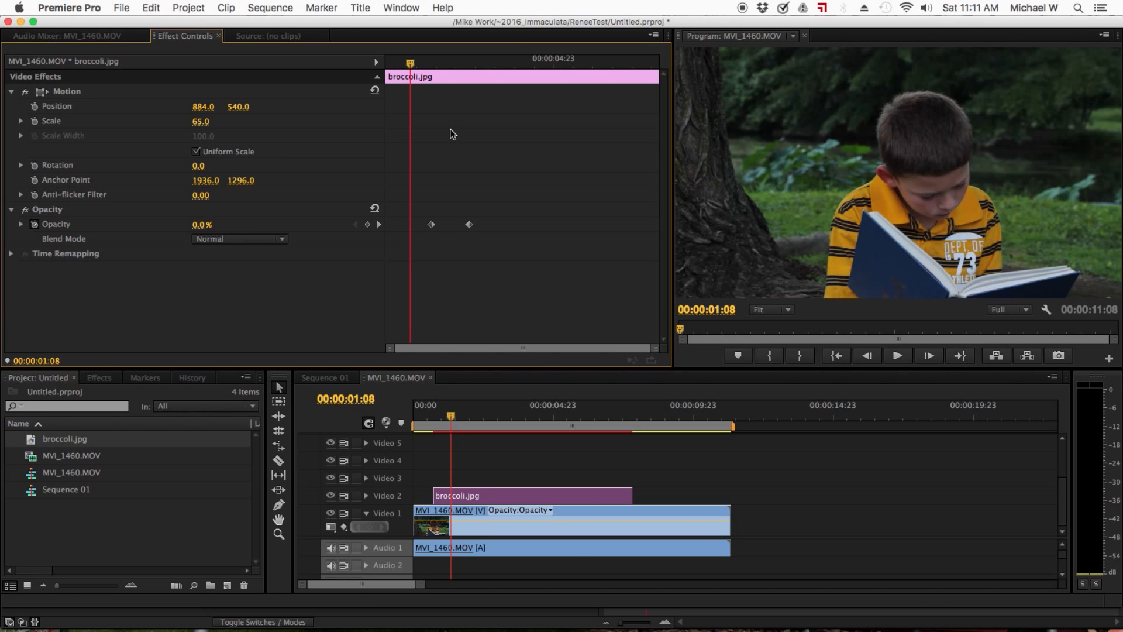
Turn on Position keyframing at 00:00:01:08 and add a second Position keyframe at 00:00:05:09
{"action": "left_click", "coordinate": [34, 107]}
{"action": "left_click_drag", "start_coordinate": [412, 64], "coordinate": [528, 70]}
{"action": "key", "text": "space"}
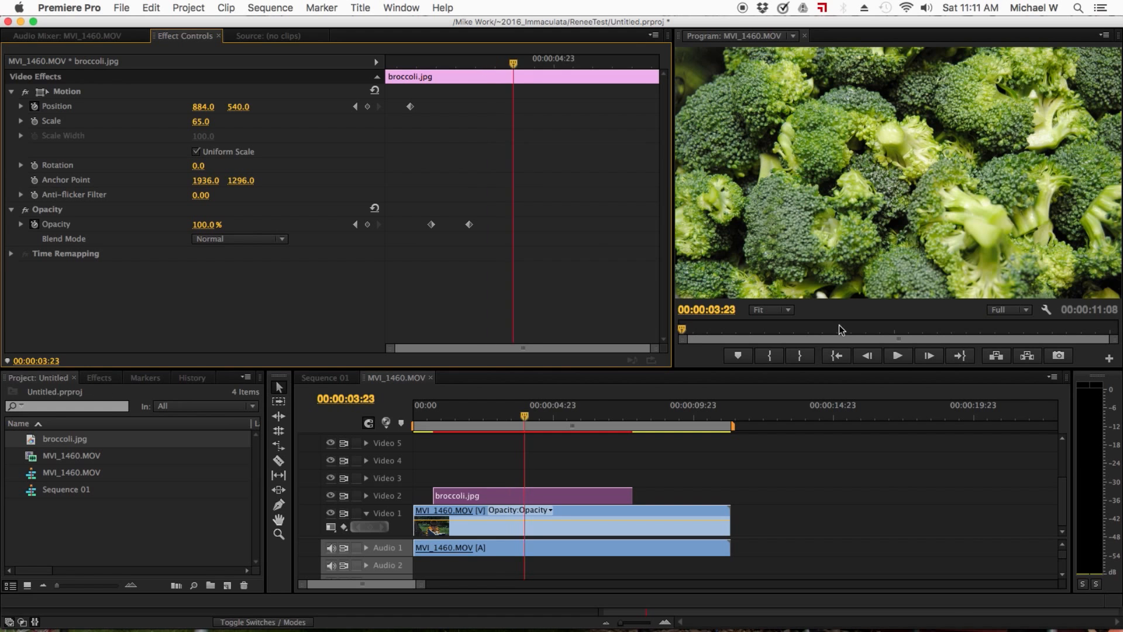
{"action": "key", "text": "space"}
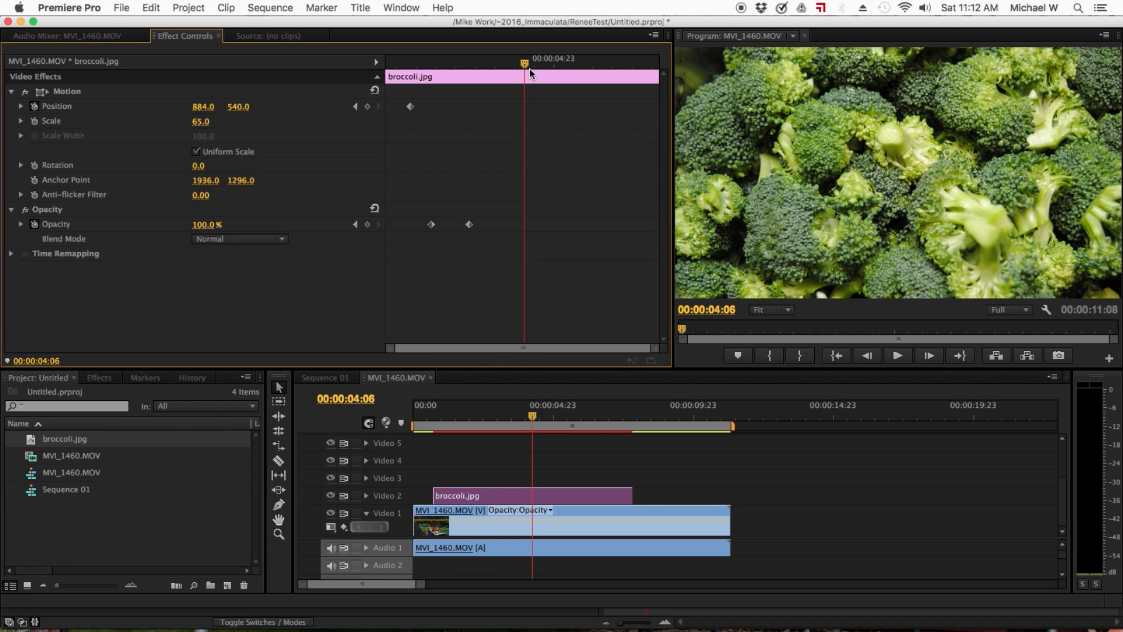
{"action": "key", "text": "space"}
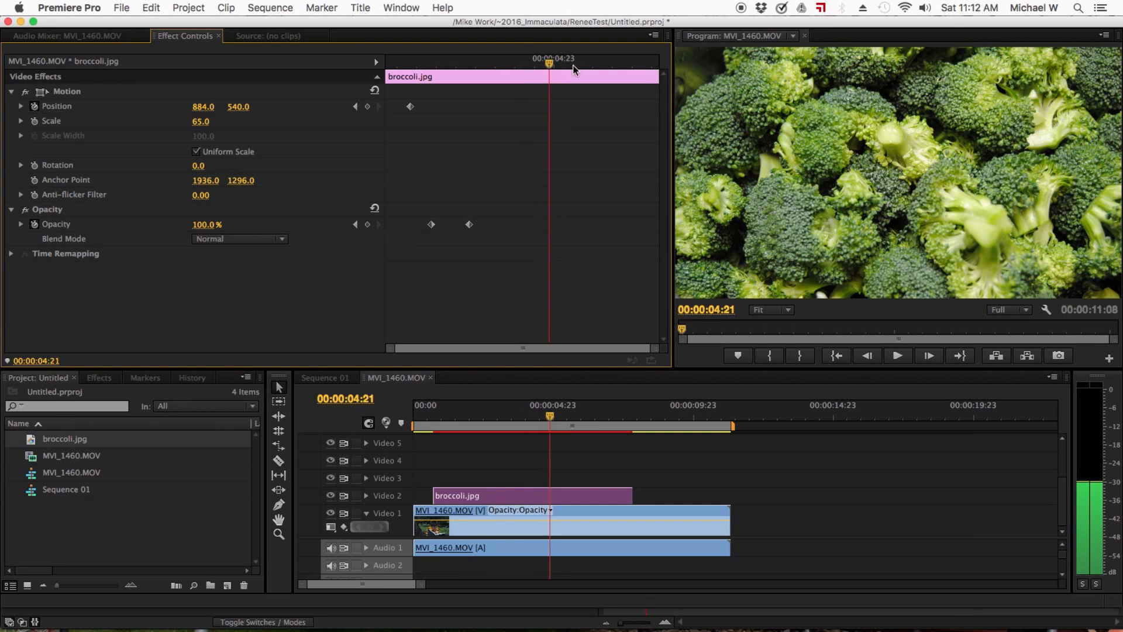
{"action": "key", "text": "space"}
{"action": "left_click", "coordinate": [368, 107]}
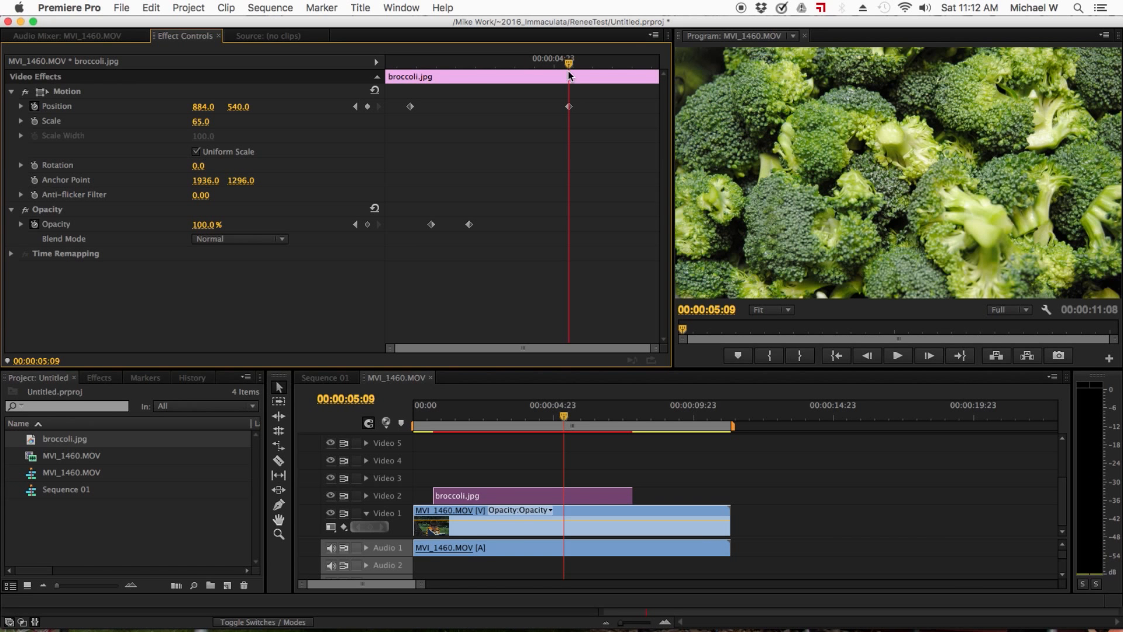
Add Opacity keyframes to the clip at 00:00:05:05 and 00:00:04:12
{"action": "left_click_drag", "start_coordinate": [570, 65], "coordinate": [563, 63]}
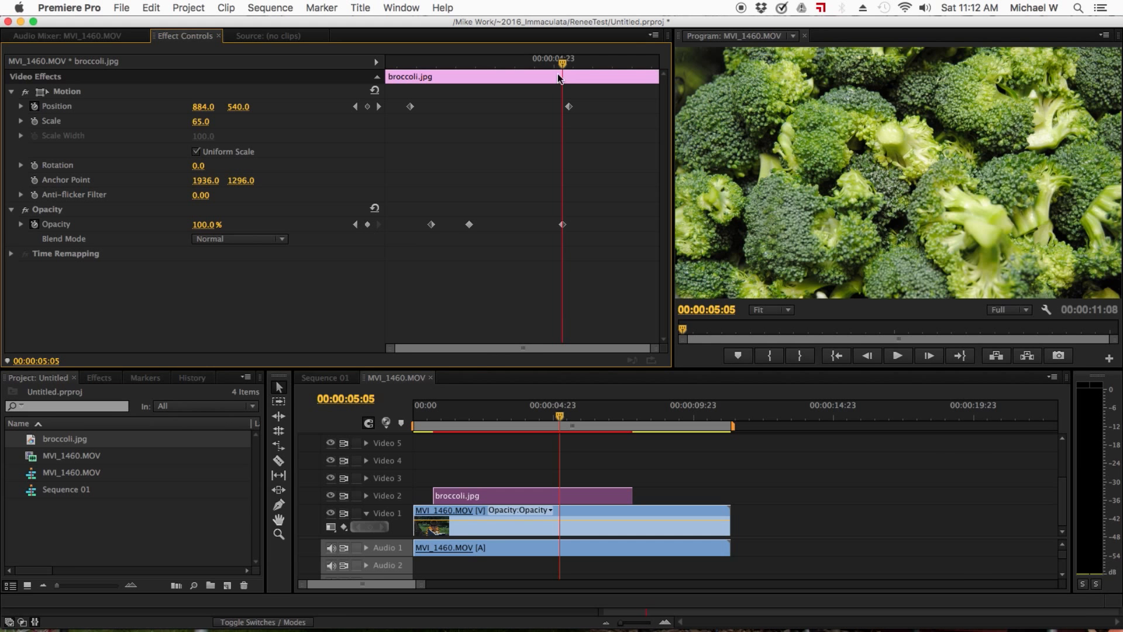
{"action": "left_click_drag", "start_coordinate": [563, 64], "coordinate": [535, 65]}
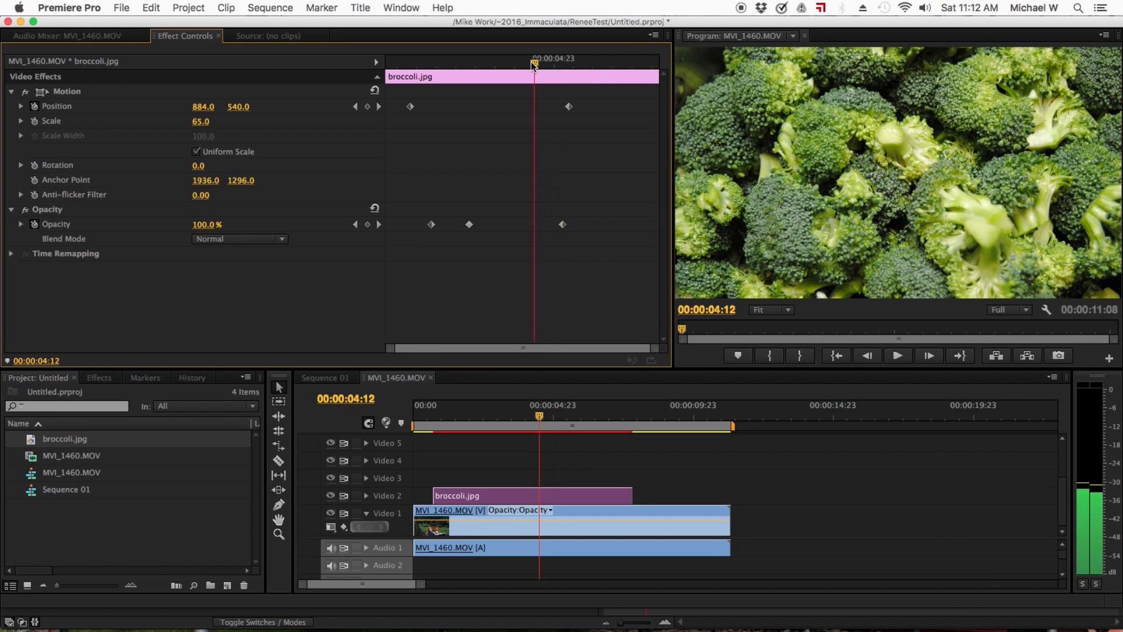
{"action": "left_click", "coordinate": [368, 225]}
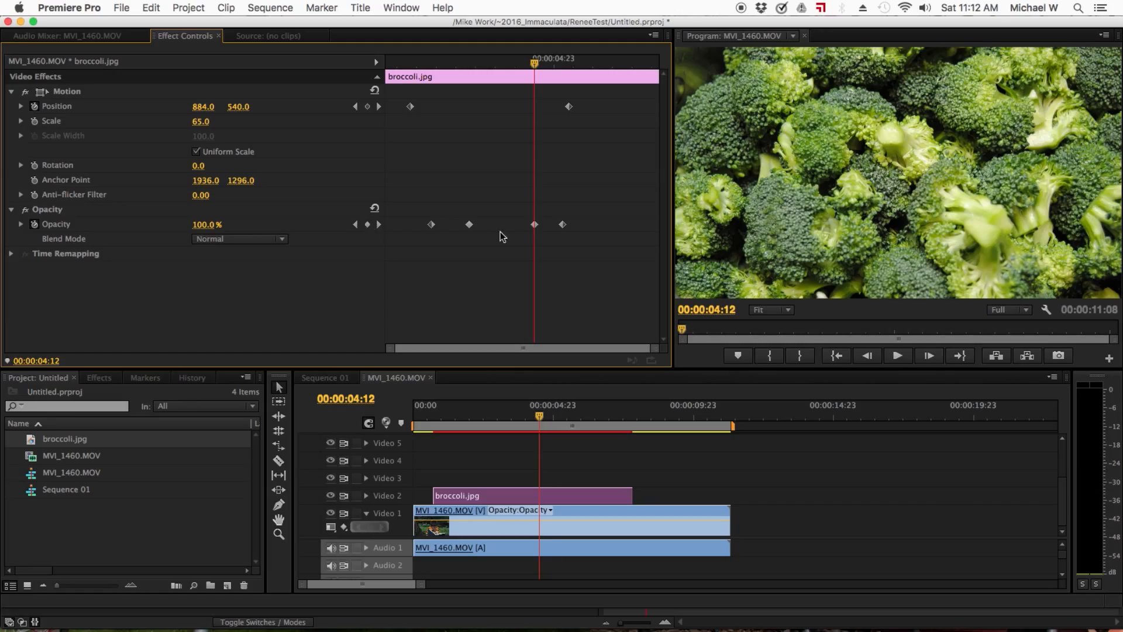
Set the last Opacity keyframe at 00:00:05:05 to 0% and step back through the earlier Opacity keyframes
{"action": "left_click", "coordinate": [379, 224]}
{"action": "left_click", "coordinate": [561, 224]}
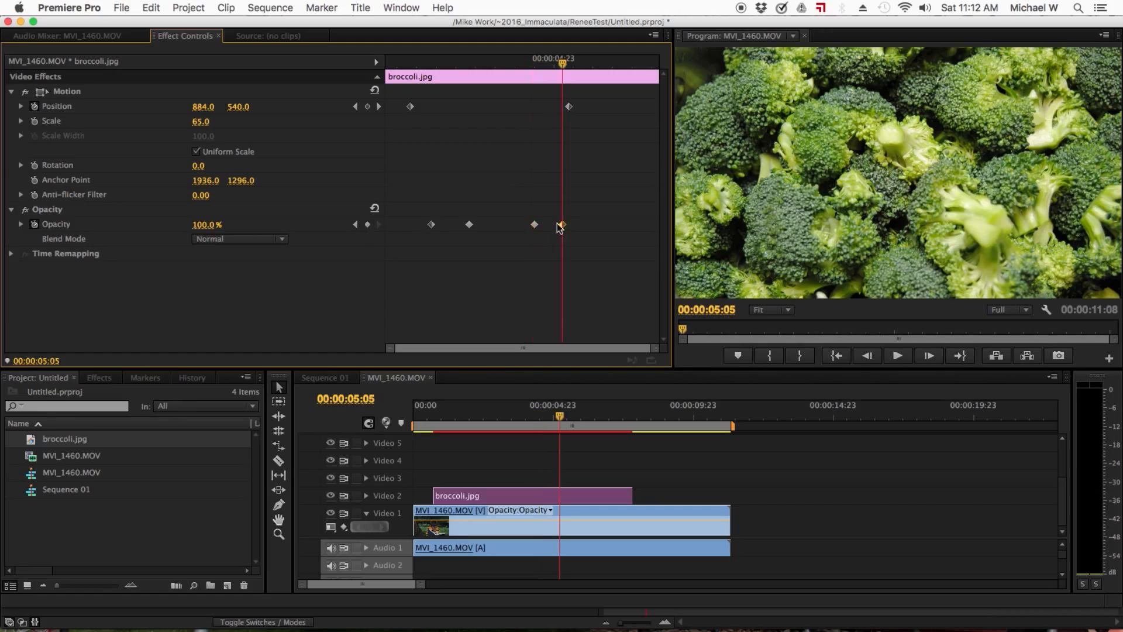
{"action": "left_click_drag", "start_coordinate": [205, 224], "coordinate": [176, 225]}
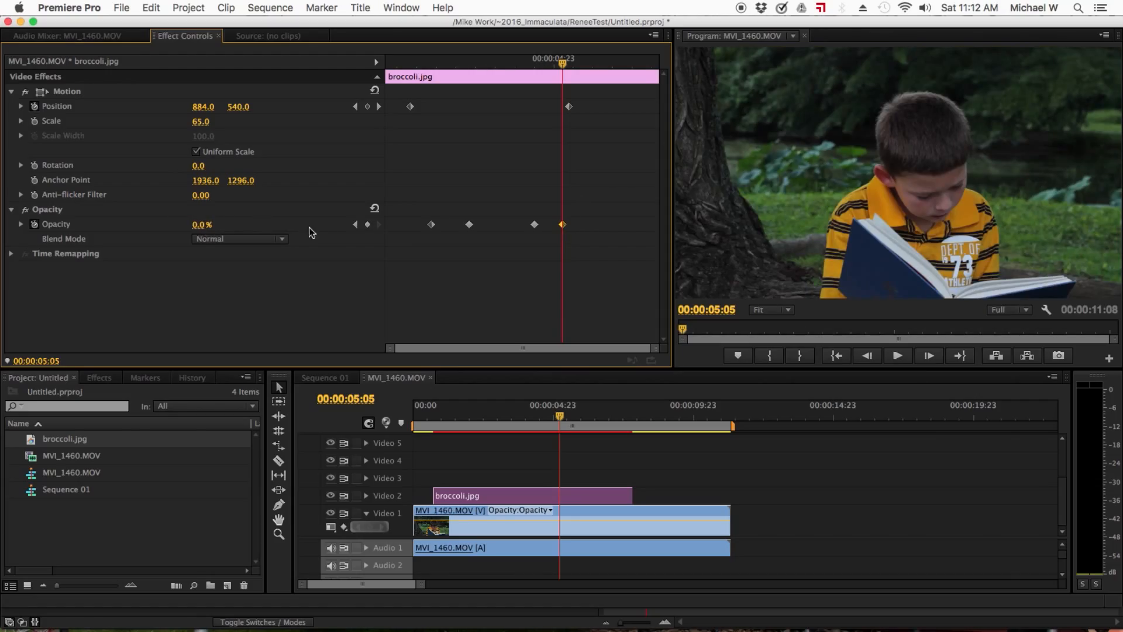
{"action": "left_click", "coordinate": [356, 225]}
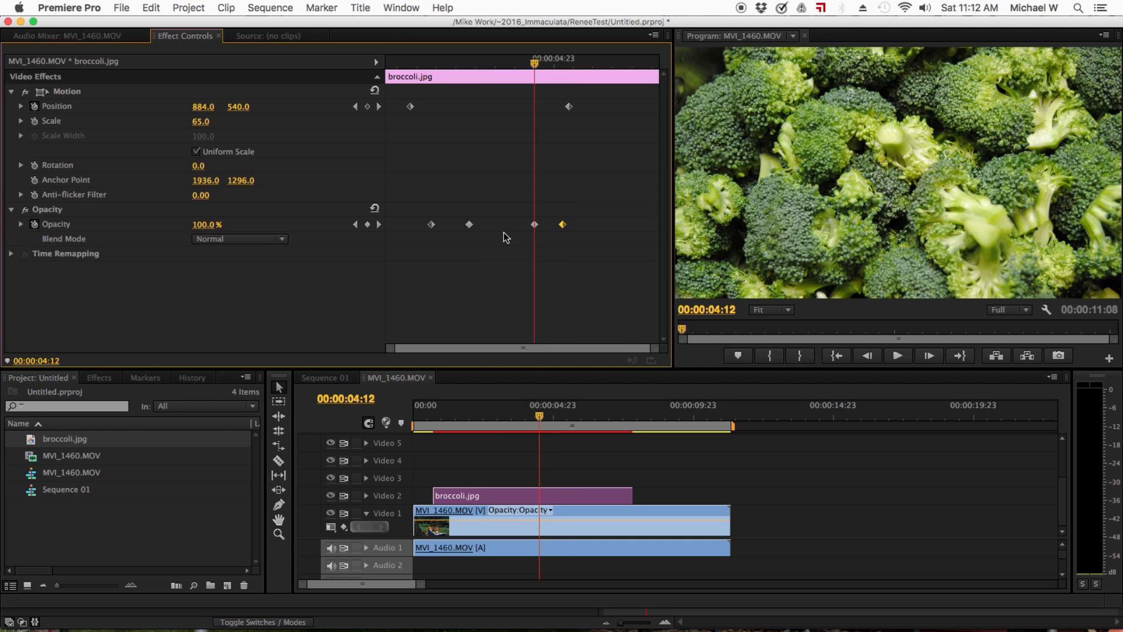
{"action": "left_click", "coordinate": [356, 224]}
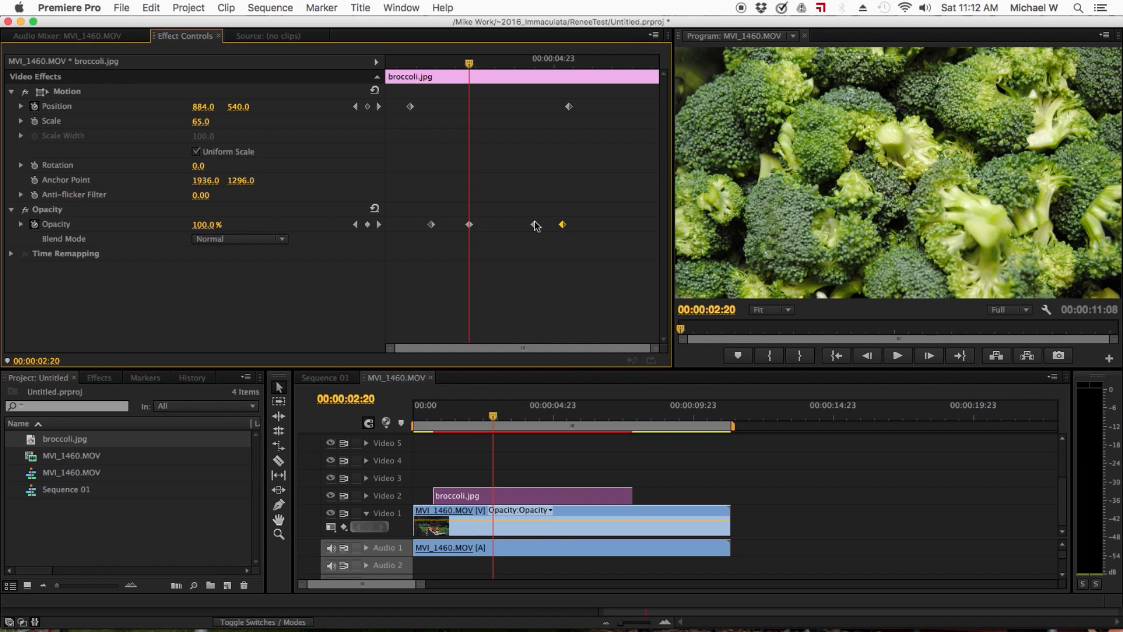
Set the horizontal Position to 983 at the second Position keyframe, at 00:00:05:09
{"action": "left_click_drag", "start_coordinate": [470, 61], "coordinate": [406, 101]}
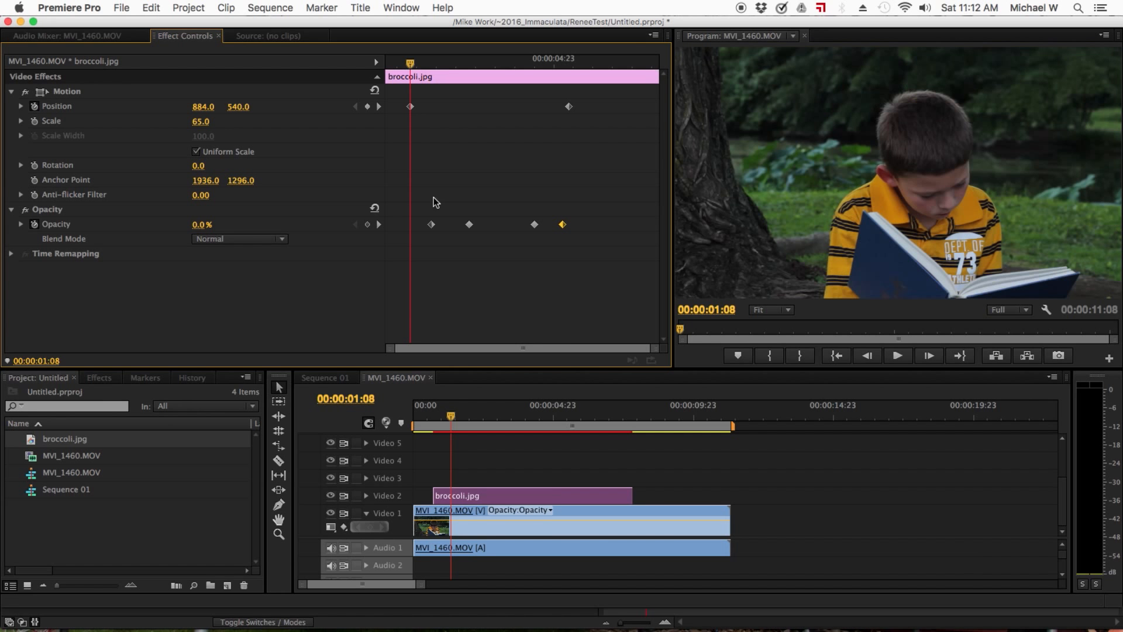
{"action": "left_click", "coordinate": [379, 107]}
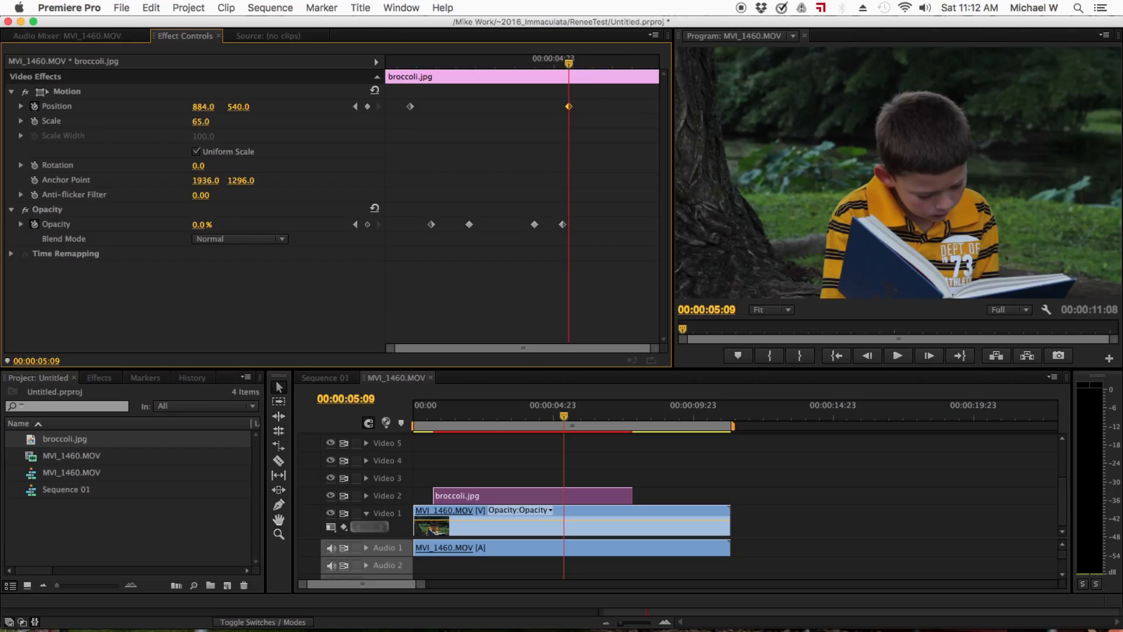
{"action": "left_click_drag", "start_coordinate": [203, 107], "coordinate": [206, 109]}
Play the sequence from 00:00:00:07 to preview the broccoli image's fade and movement
{"action": "left_click", "coordinate": [490, 417]}
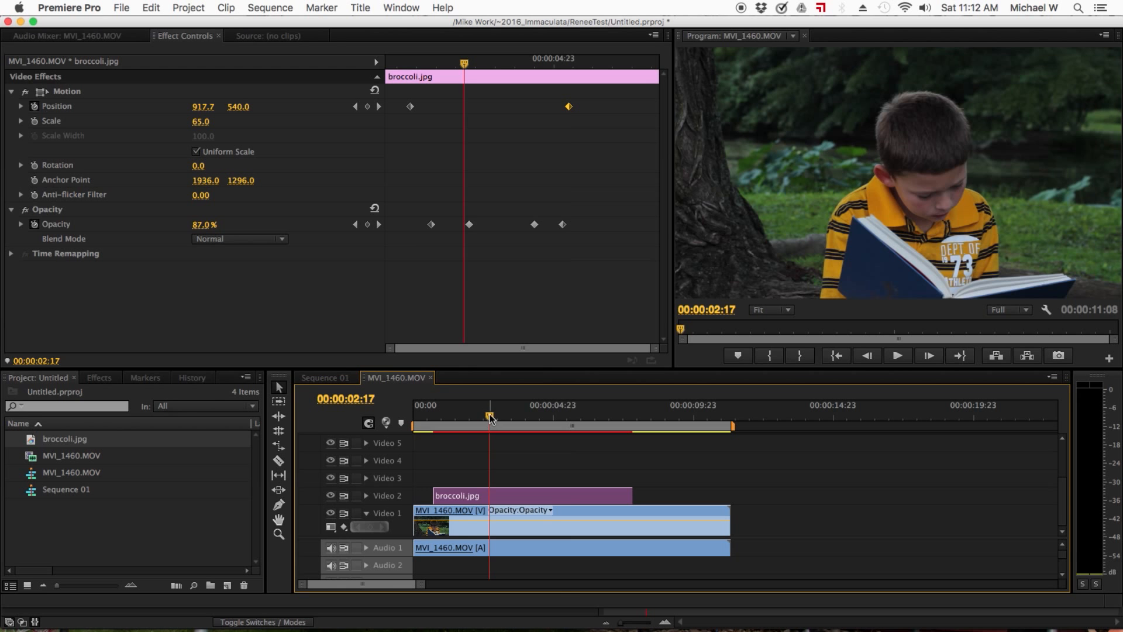
{"action": "left_click_drag", "start_coordinate": [490, 414], "coordinate": [421, 416]}
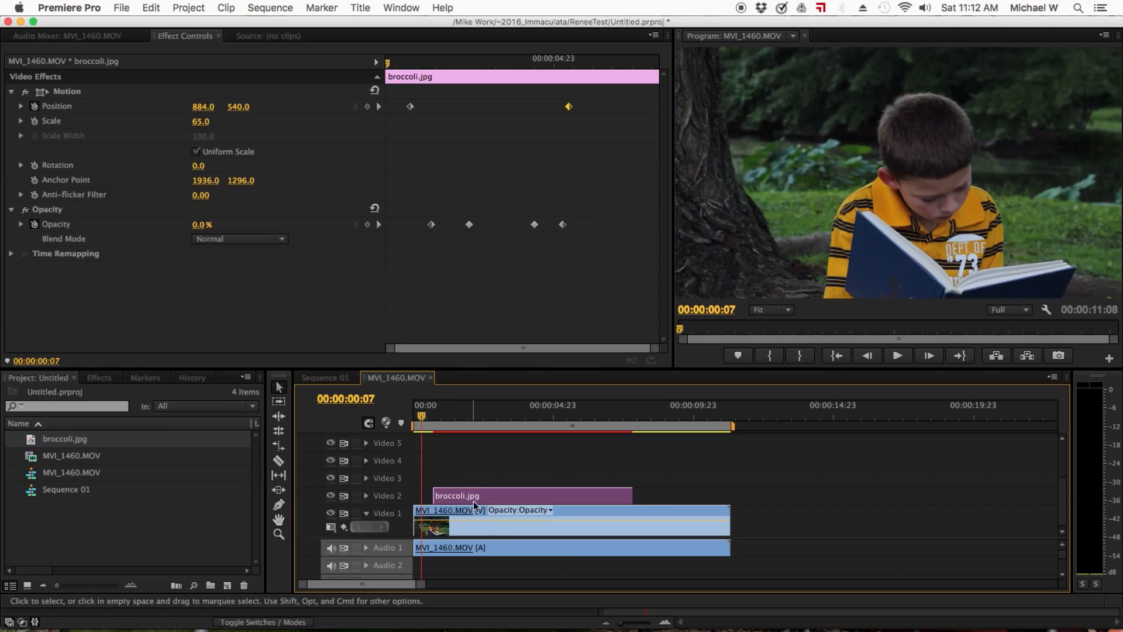
{"action": "key", "text": "space"}
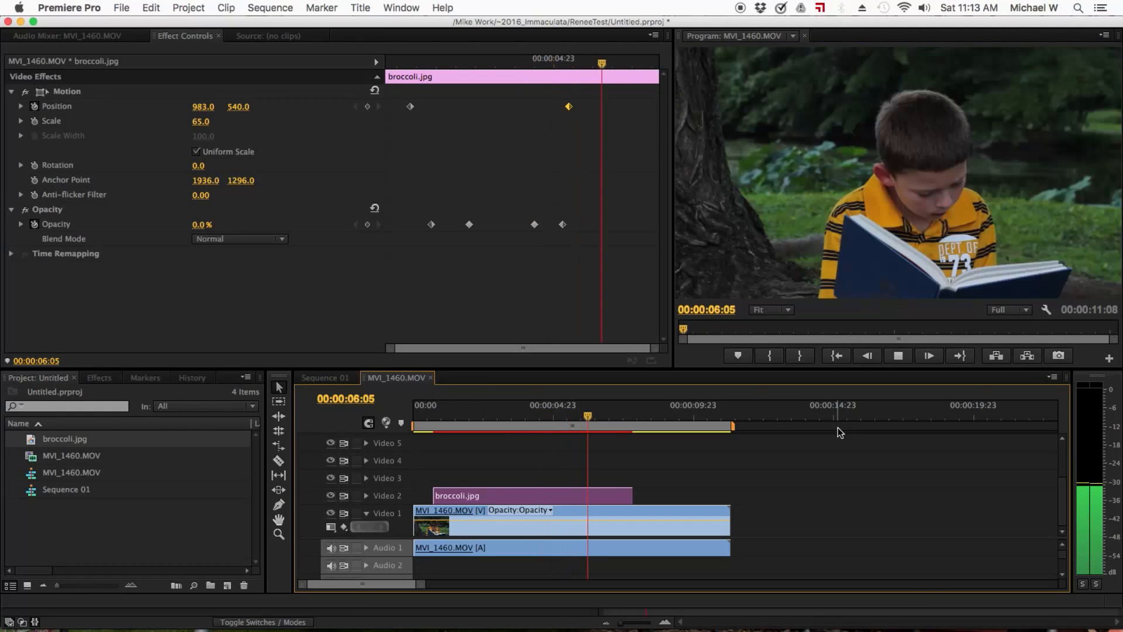
{"action": "key", "text": "space"}
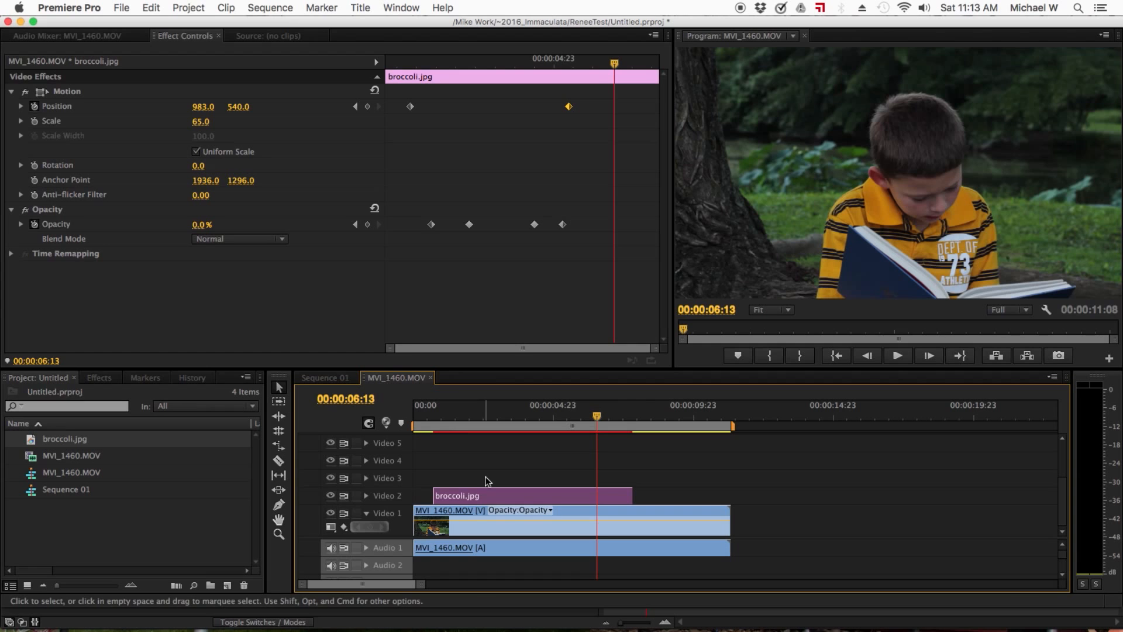